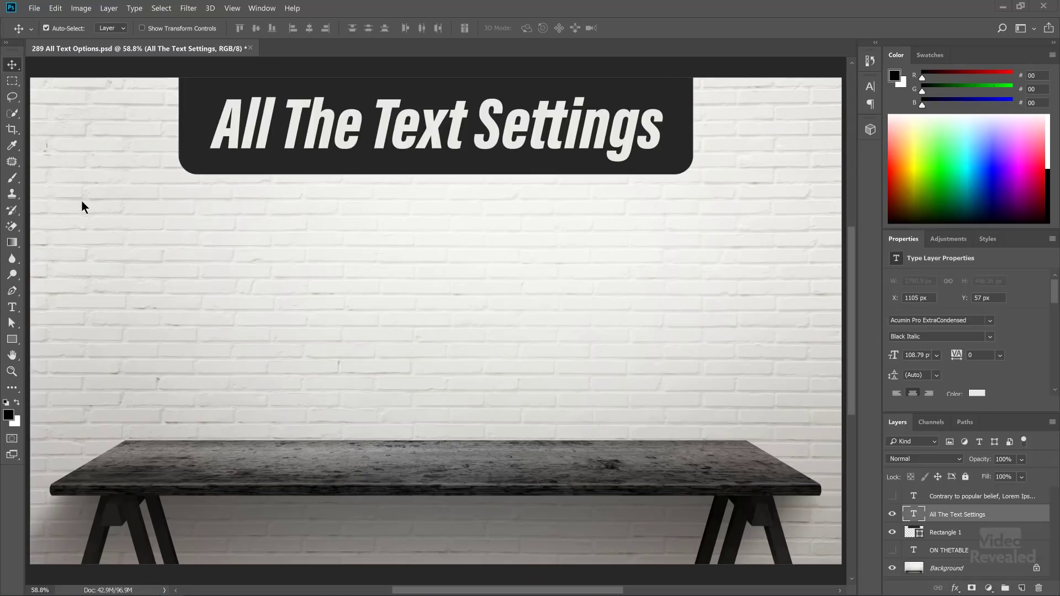
# Add the point text "top" below the "All The Text Settings" banner and colour it black (000000).
pyautogui.click(12, 308)
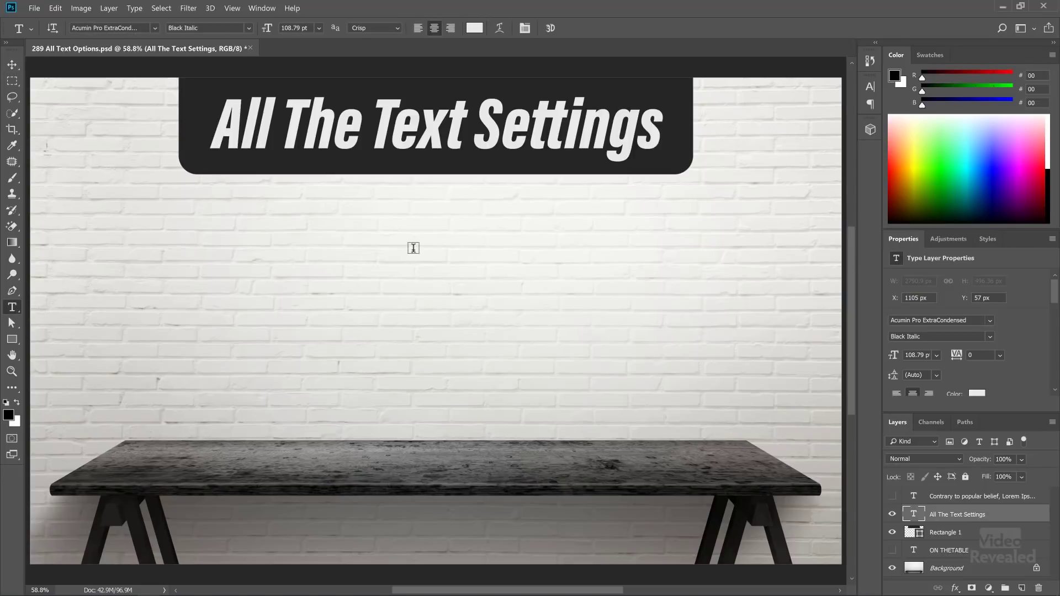
pyautogui.click(435, 237)
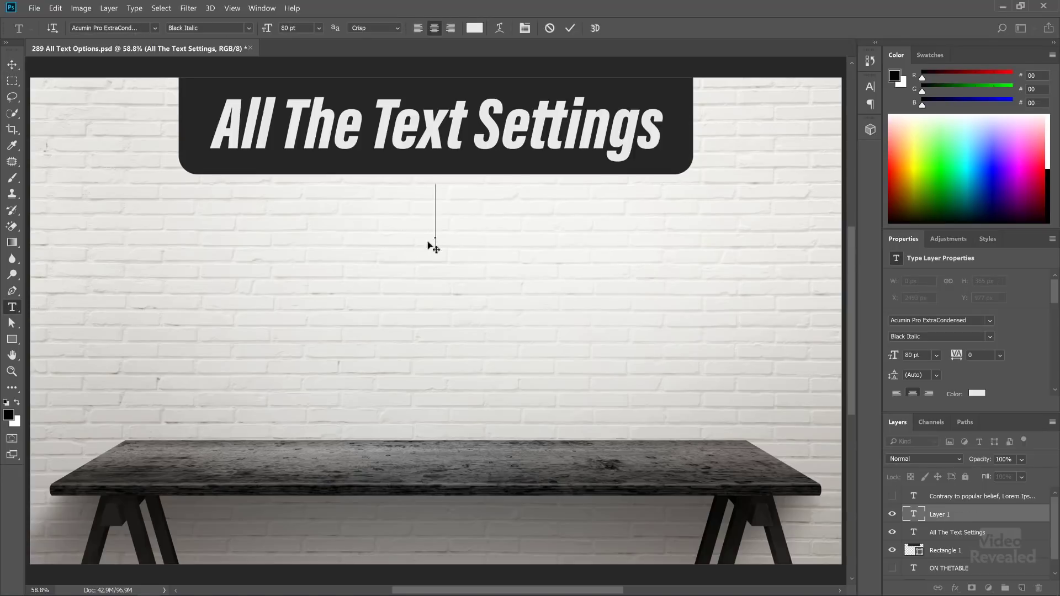
pyautogui.write('top')
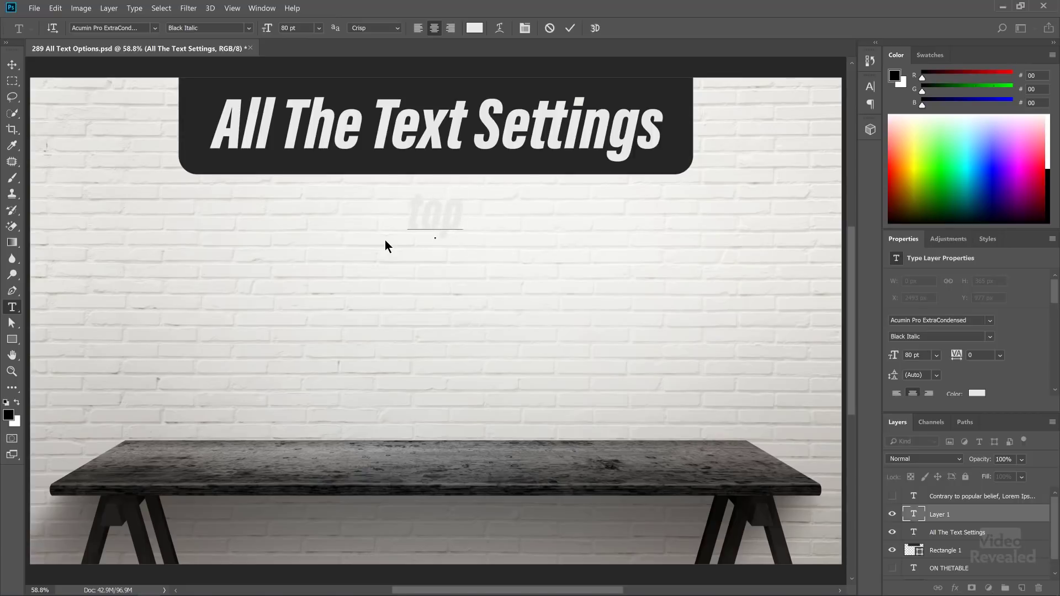
pyautogui.hotkey('ctrl', 'a')
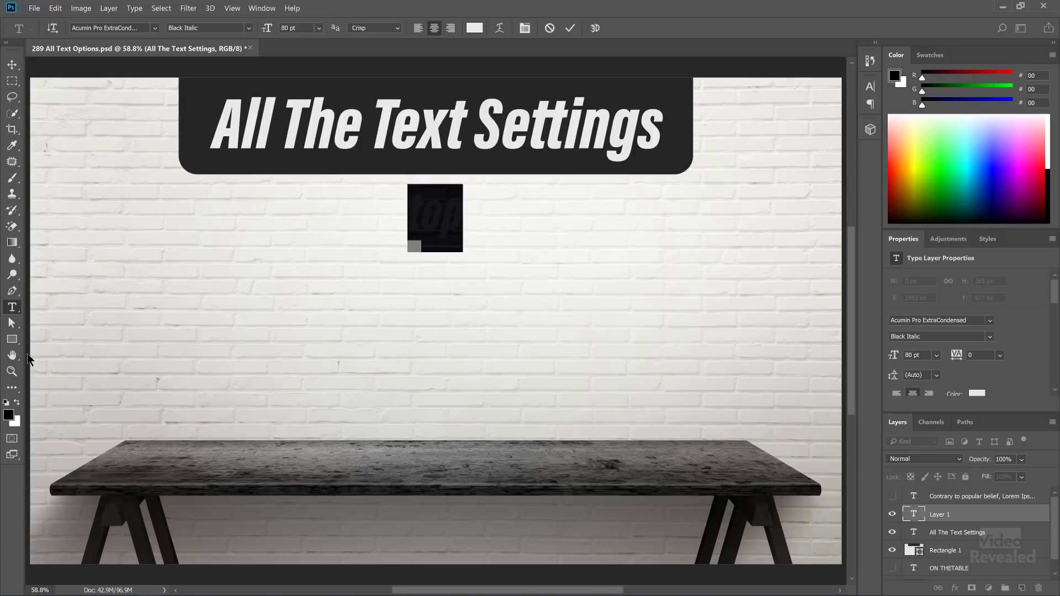
pyautogui.click(473, 30)
pyautogui.moveTo(684, 314); pyautogui.dragTo(631, 449)
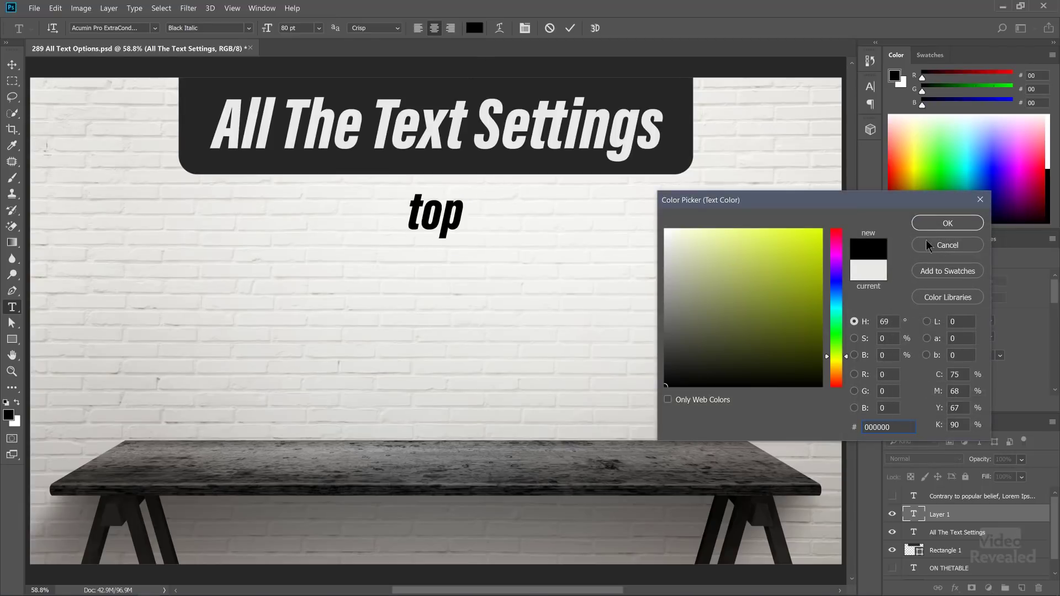
pyautogui.click(927, 222)
# Add the lines "middle" and "bottom" under "top" and shift the text block slightly right and down.
pyautogui.press('Right')
pyautogui.press('Return')
pyautogui.write('middle')
pyautogui.press('Return')
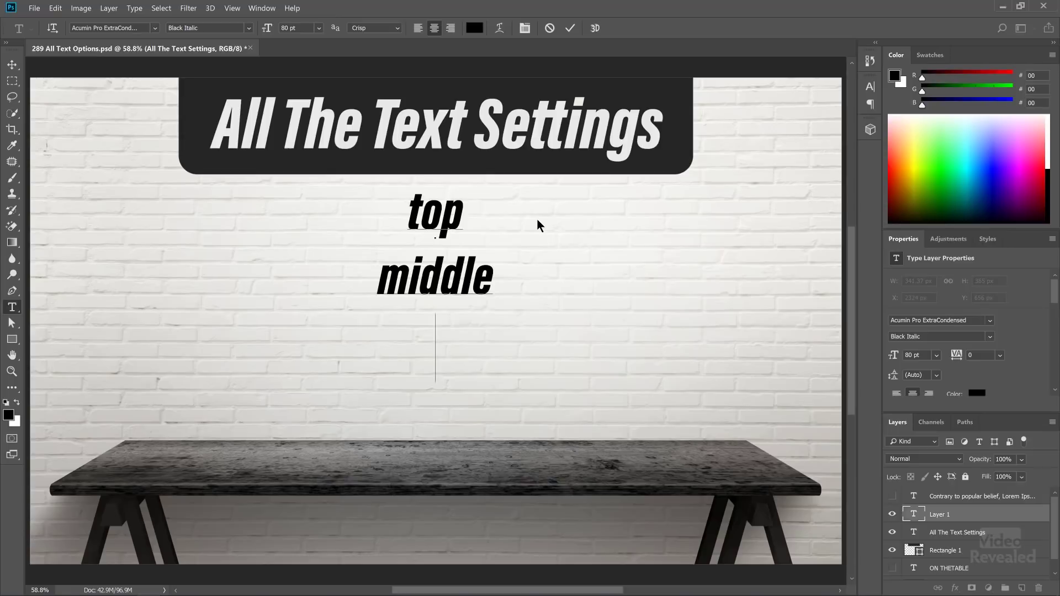
pyautogui.write('bottom')
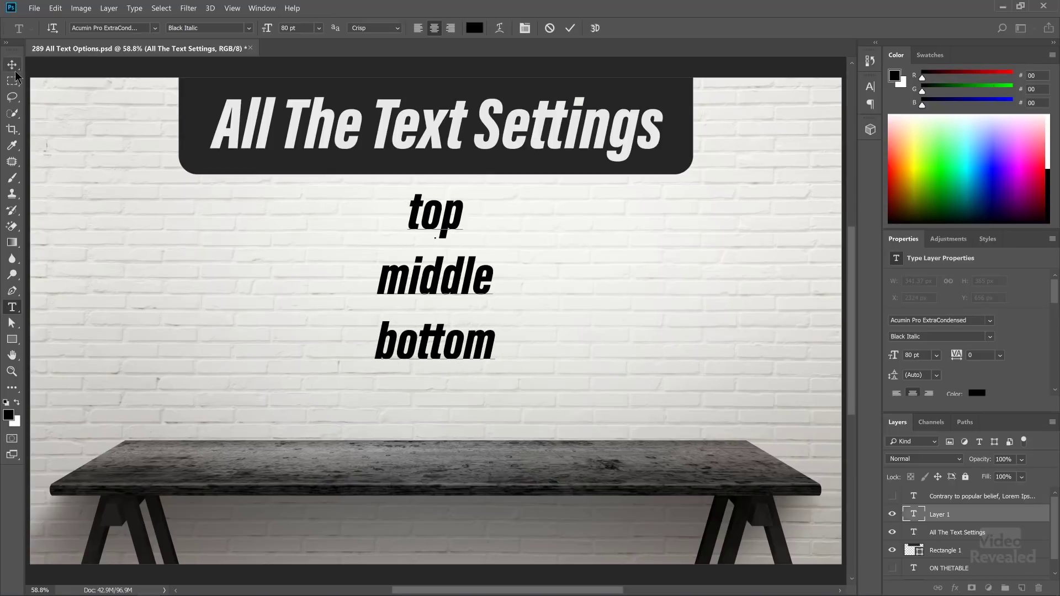
pyautogui.hotkey('ctrl', 'Return')
pyautogui.press('v')
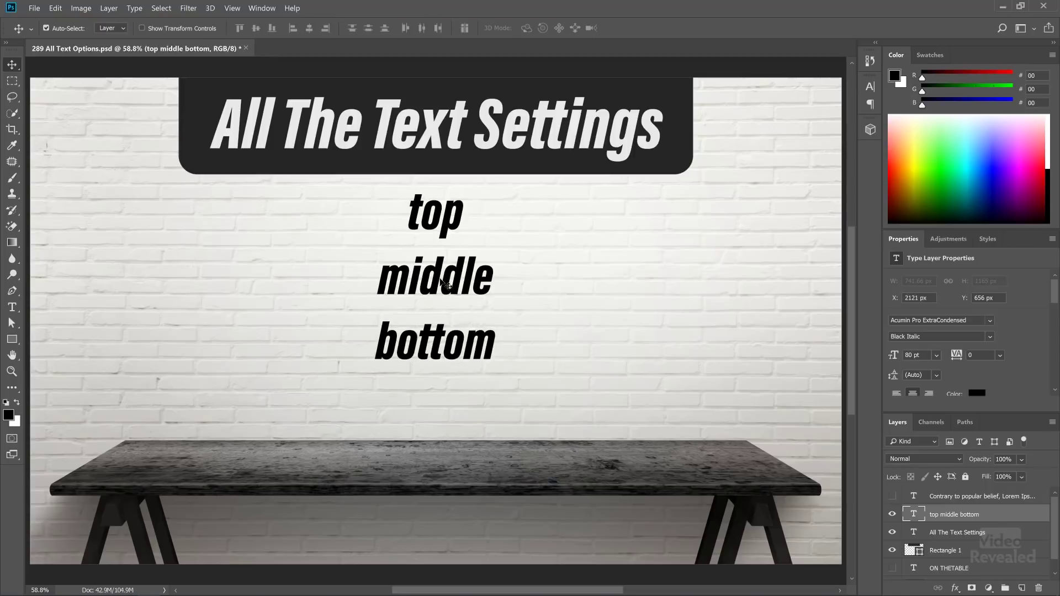
pyautogui.moveTo(457, 299); pyautogui.dragTo(482, 296)
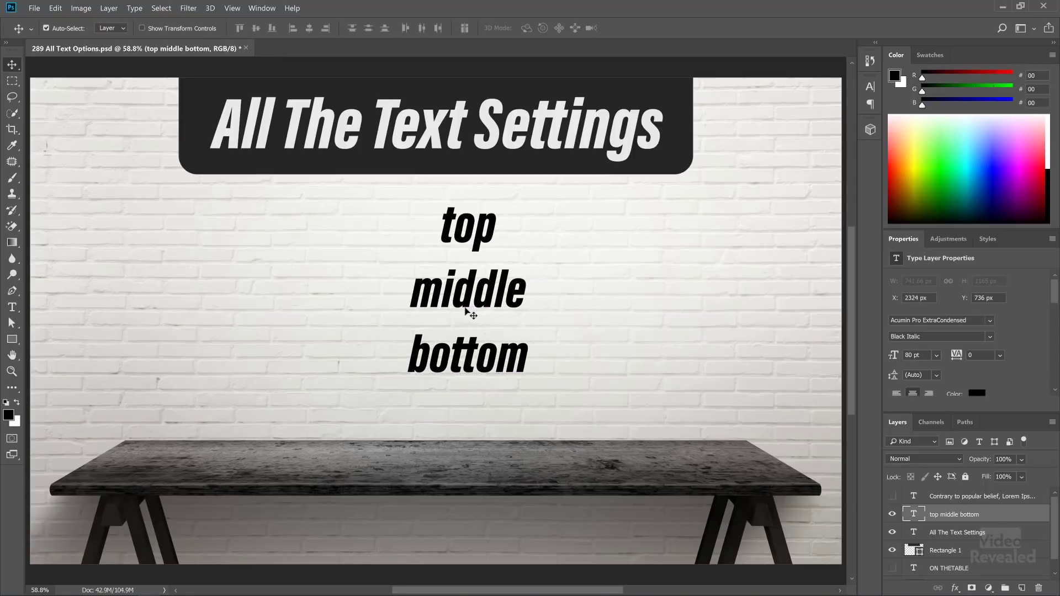
# Try left and right alignment on all three text lines, and return them to centre alignment.
pyautogui.press('t')
pyautogui.click(472, 265)
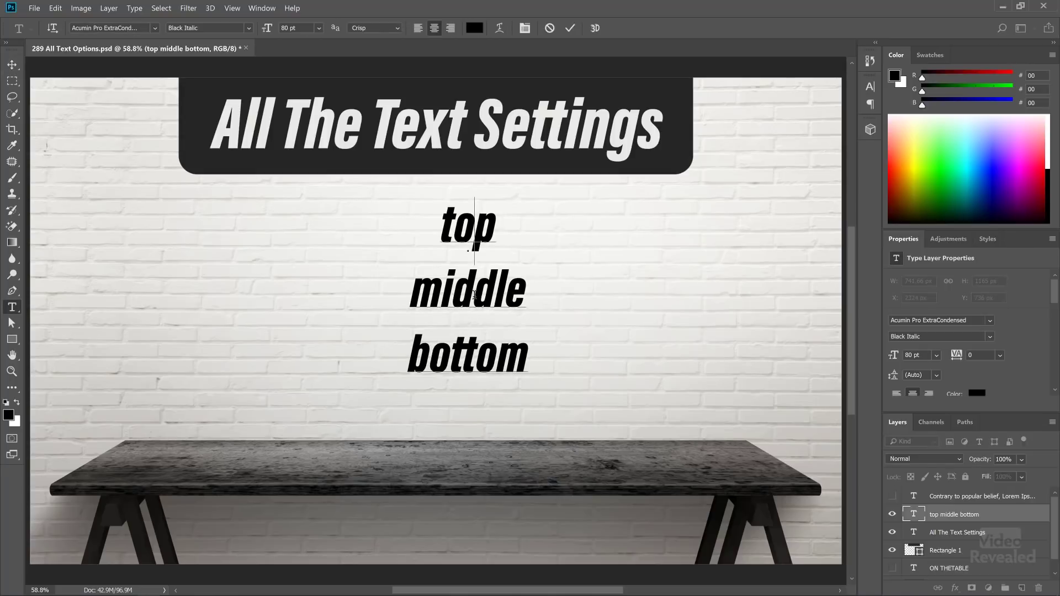
pyautogui.hotkey('ctrl', 'a')
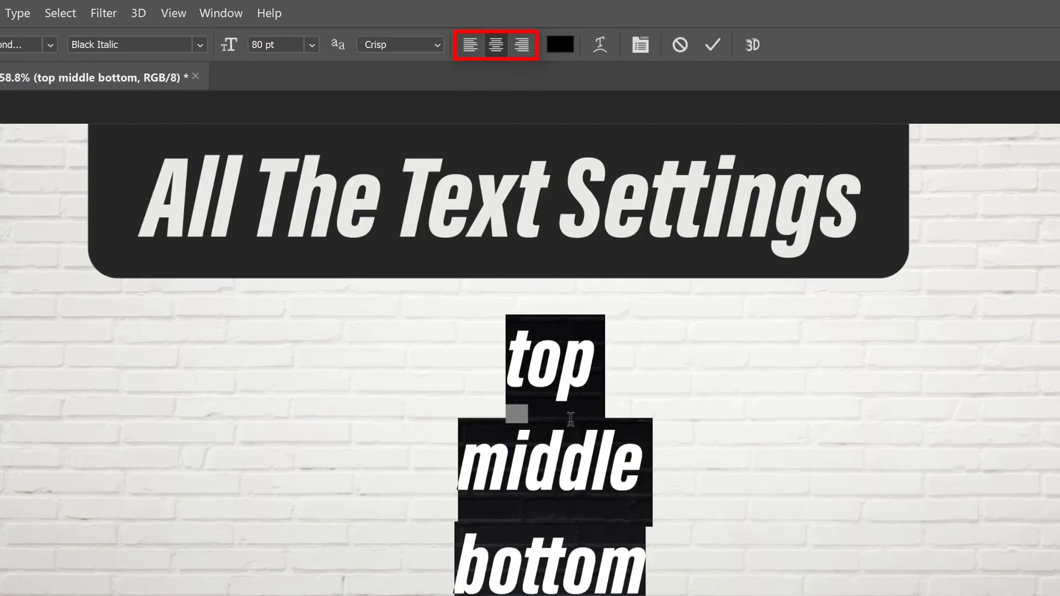
pyautogui.click(470, 47)
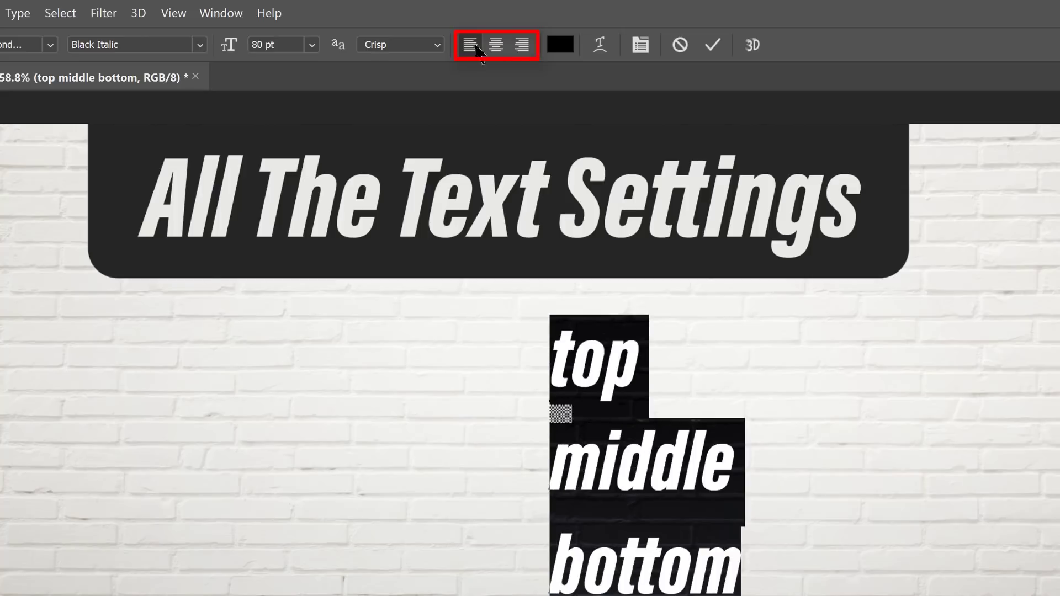
pyautogui.click(522, 46)
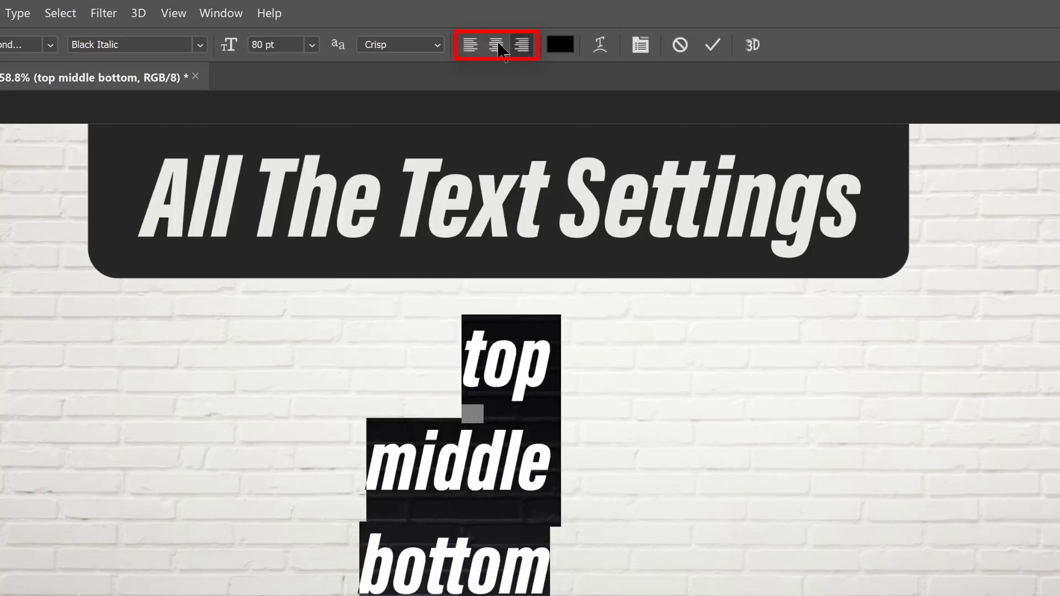
pyautogui.click(497, 46)
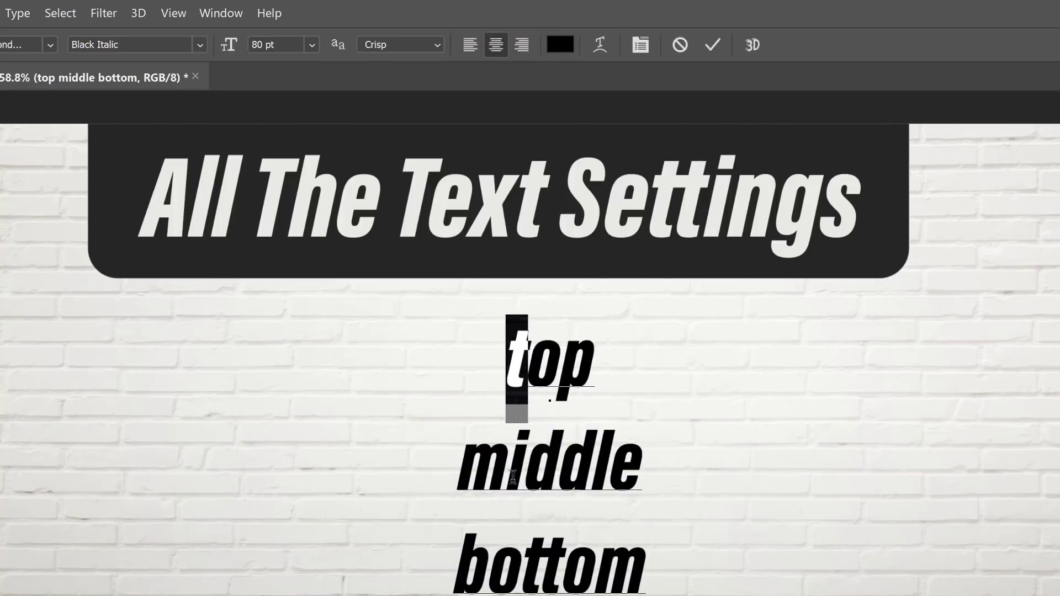
# Right-align all three text lines and shift the text block to the left.
pyautogui.click(519, 476)
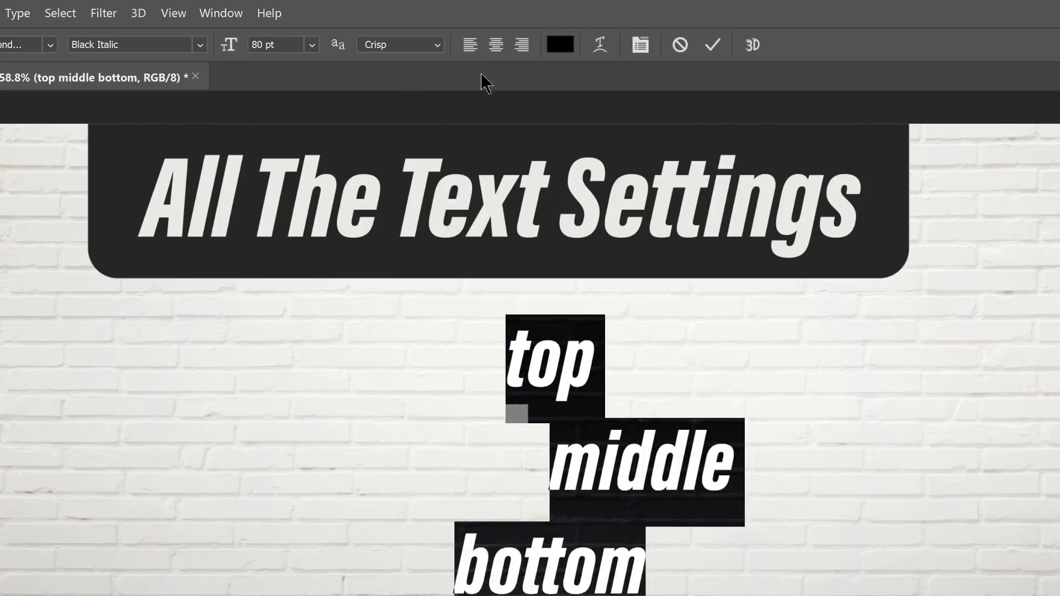
pyautogui.click(520, 46)
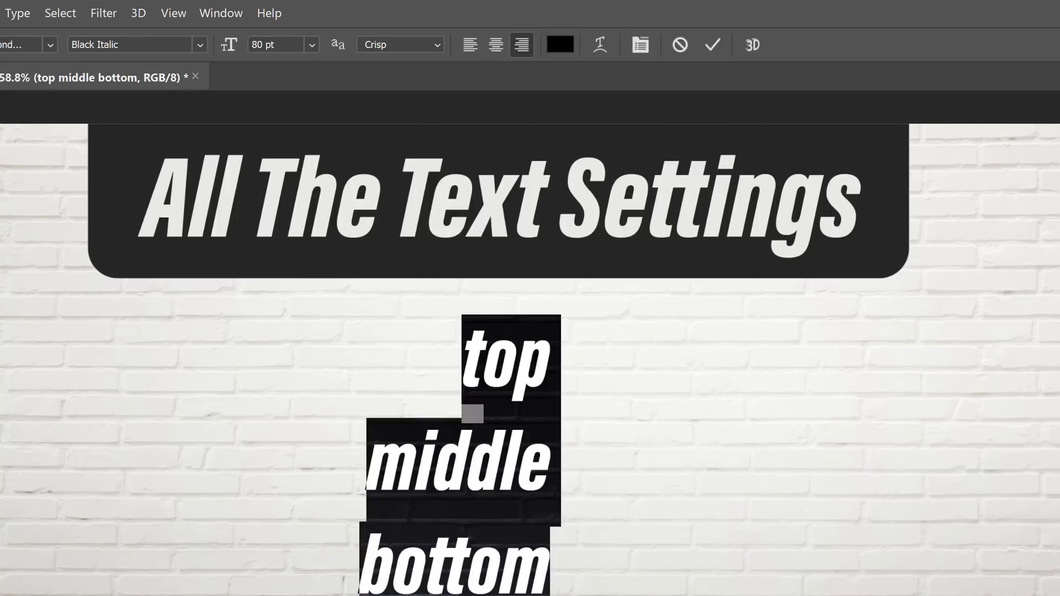
pyautogui.hotkey('ctrl', 'Return')
pyautogui.press('v')
pyautogui.moveTo(473, 497); pyautogui.dragTo(395, 490)
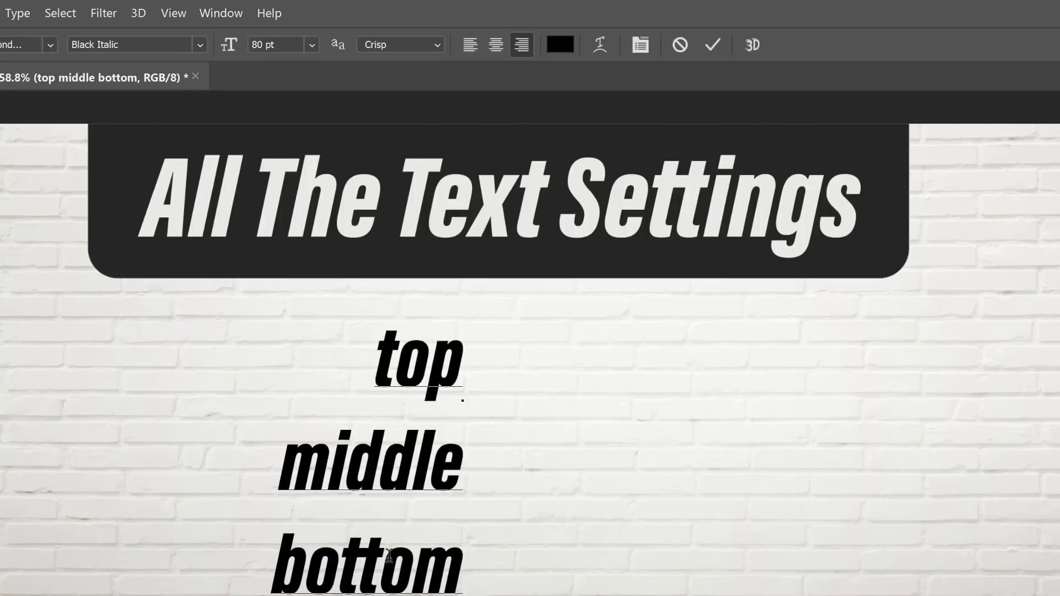
# Change the font style of all three text lines to Semibold.
pyautogui.hotkey('ctrl', 'a')
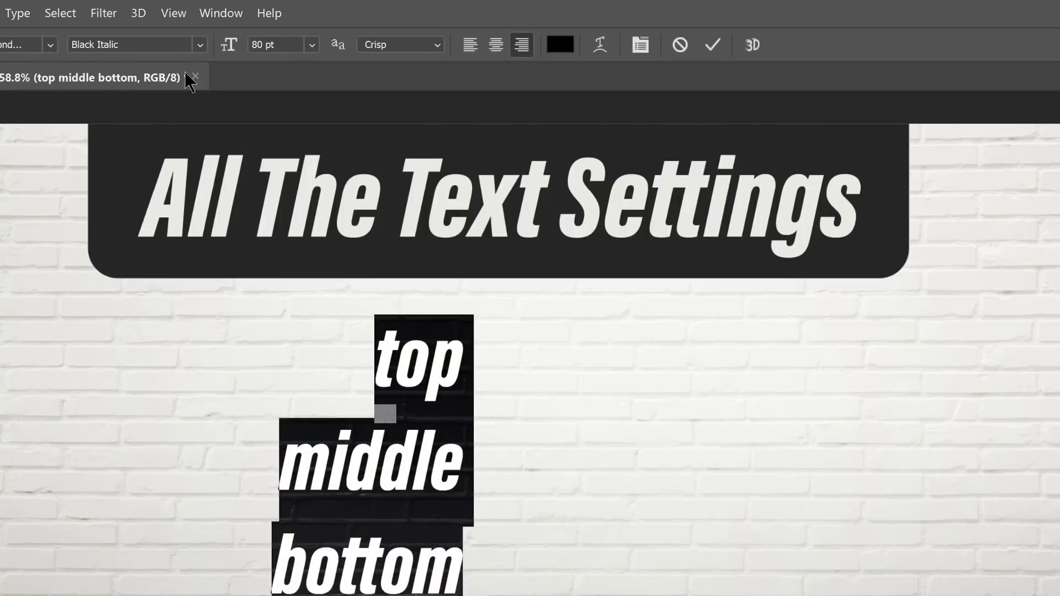
pyautogui.click(200, 45)
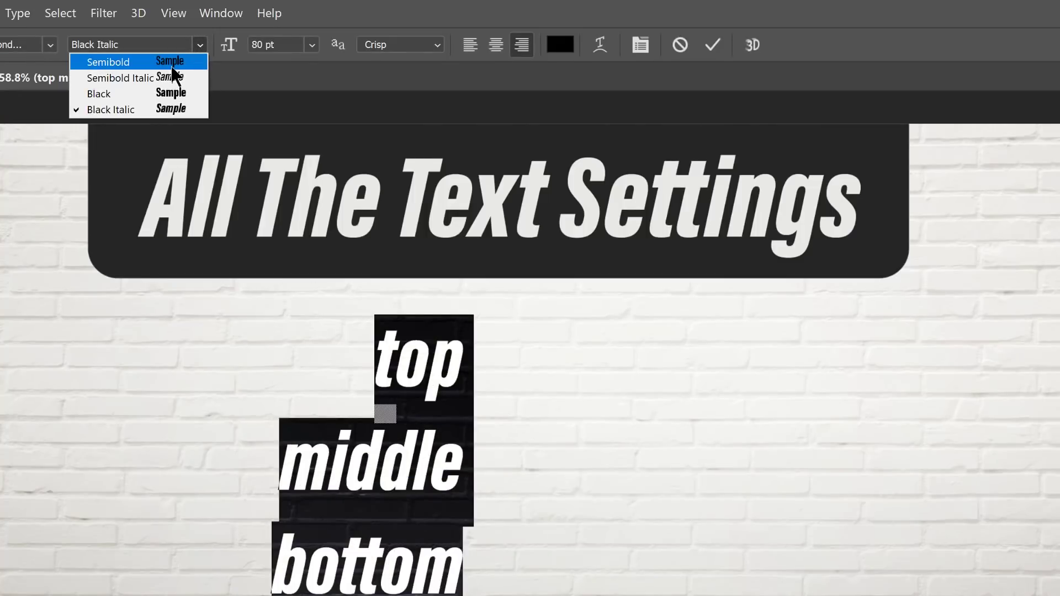
pyautogui.click(168, 62)
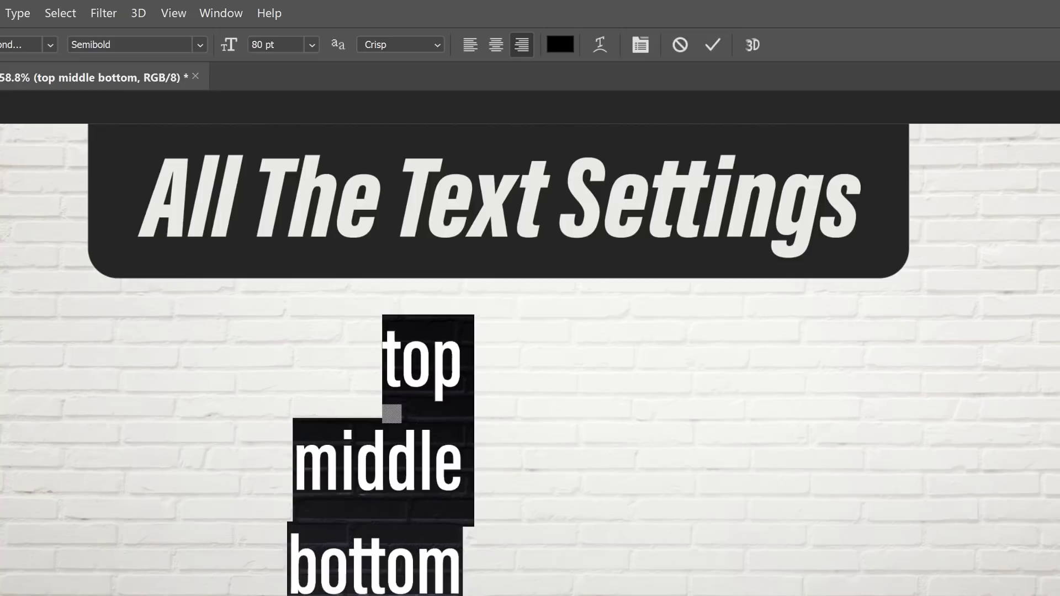
pyautogui.hotkey('ctrl', 'Return')
# Duplicate the three-line text block to the right of the original and left-align the copy's text.
pyautogui.press('v')
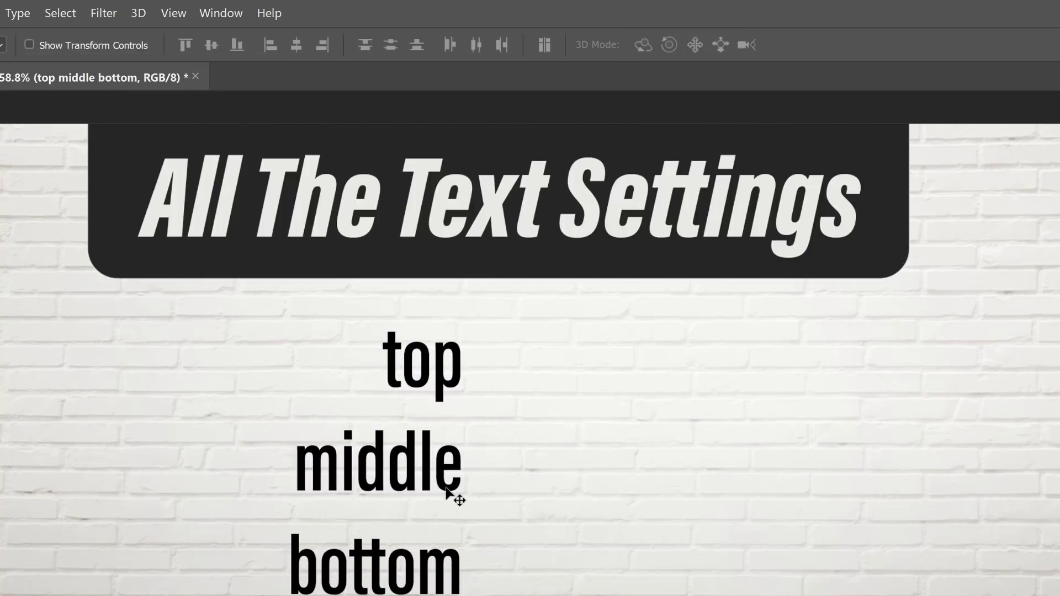
pyautogui.moveTo(509, 497); pyautogui.dragTo(667, 483)
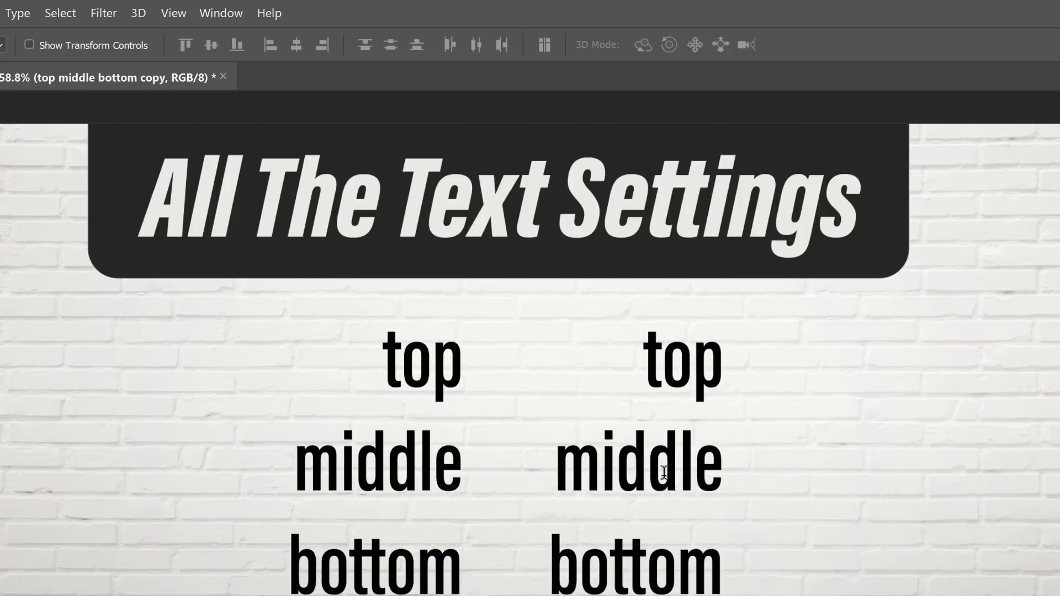
pyautogui.click(663, 473)
pyautogui.hotkey('ctrl', 'a')
pyautogui.click(470, 44)
pyautogui.hotkey('ctrl', 'Return')
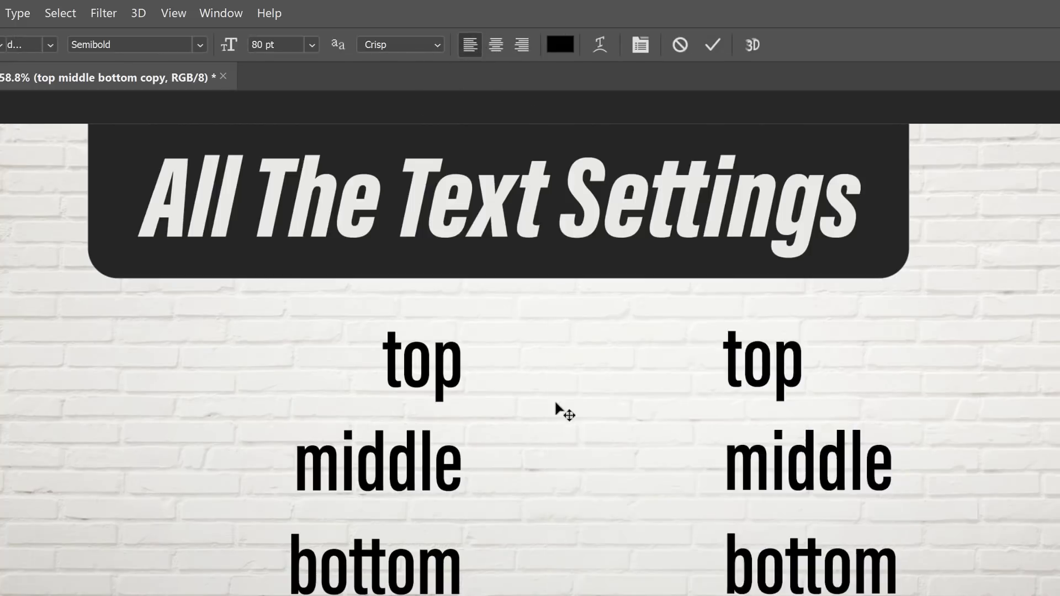
# Move the left-aligned copy and the right-aligned original closer together so they sit side by side with a narrow gap.
pyautogui.press('v')
pyautogui.moveTo(770, 468); pyautogui.dragTo(562, 471)
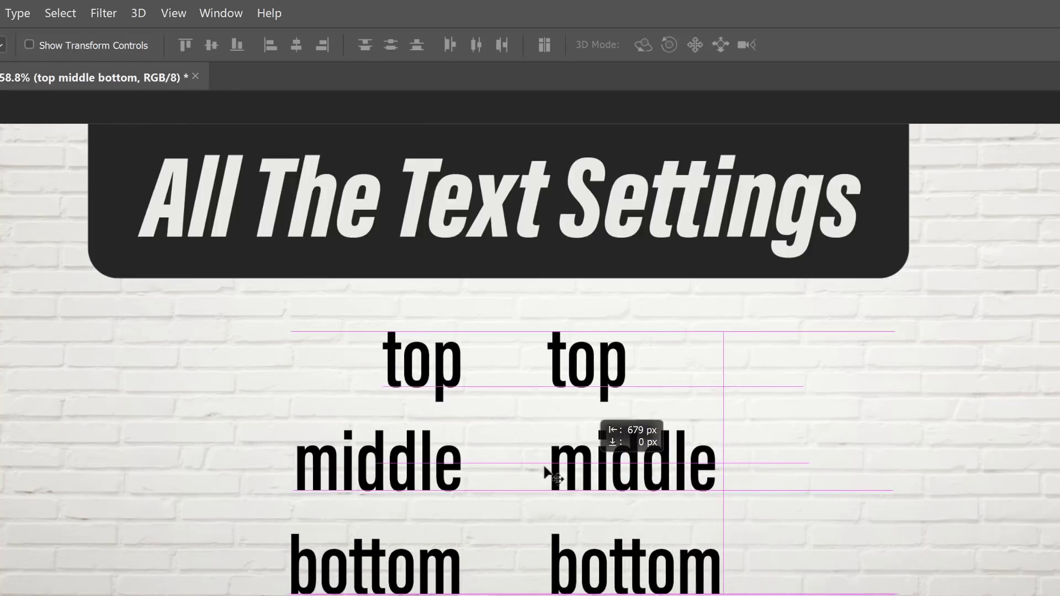
pyautogui.moveTo(408, 485); pyautogui.dragTo(445, 486)
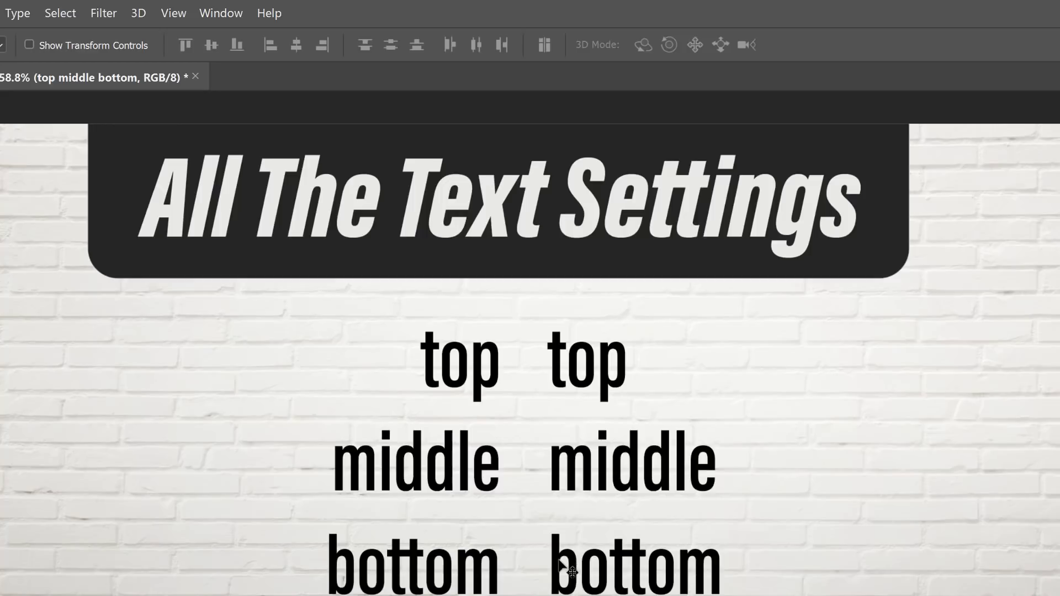
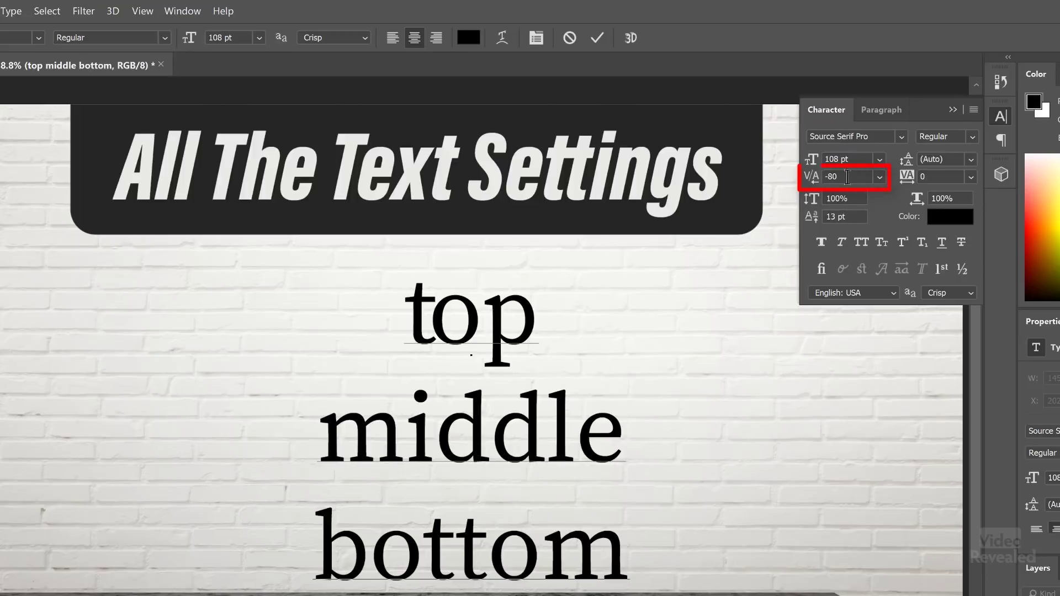
# Try a kerning value of 330 between the "t" and "o" of "top".
pyautogui.click(879, 177)
pyautogui.click(865, 176)
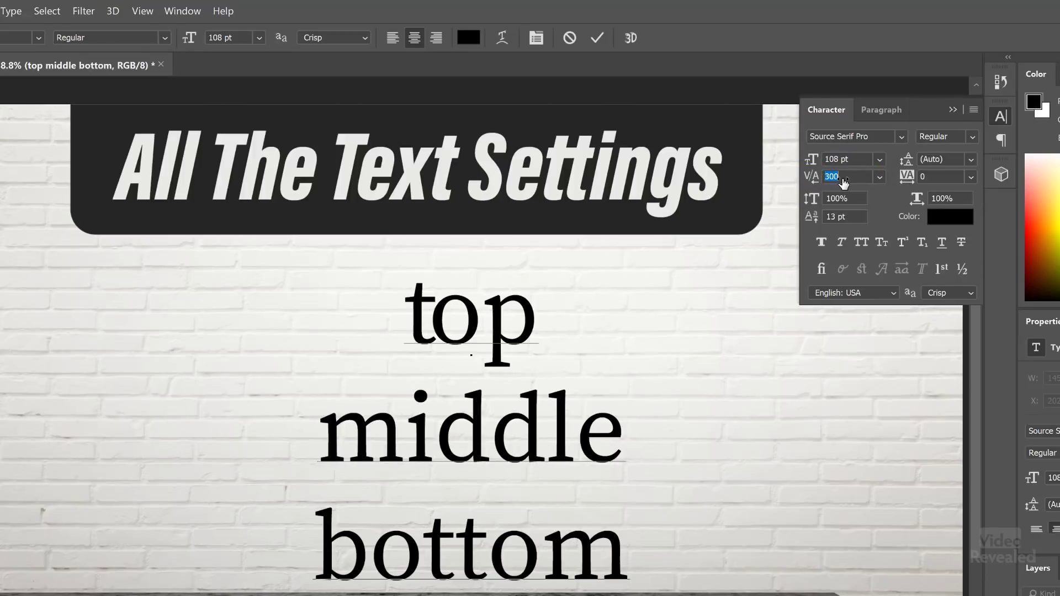
pyautogui.press('Return')
pyautogui.write('330')
pyautogui.press('Return')
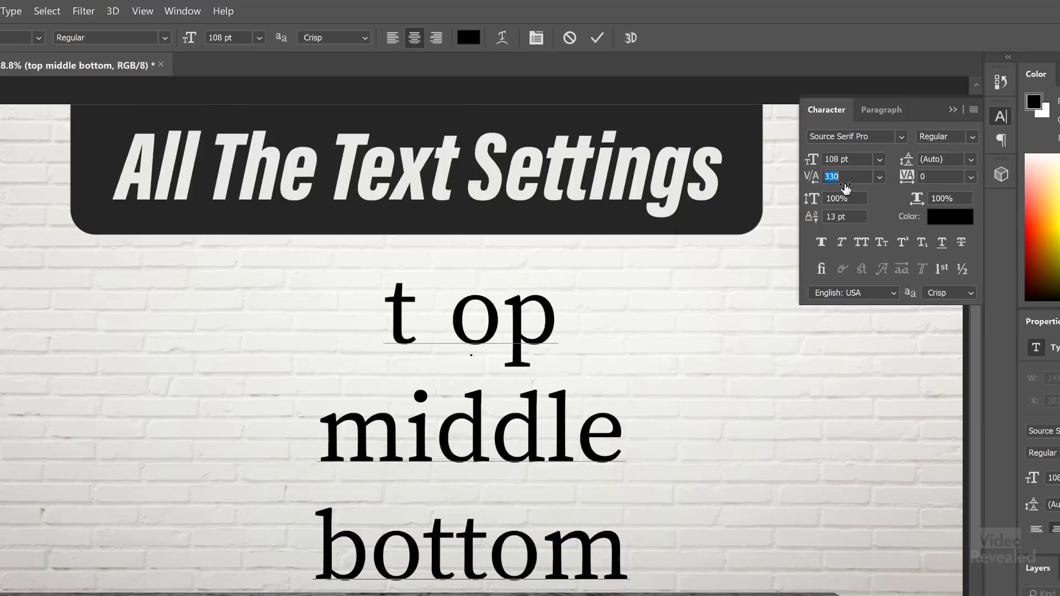
pyautogui.click(806, 205)
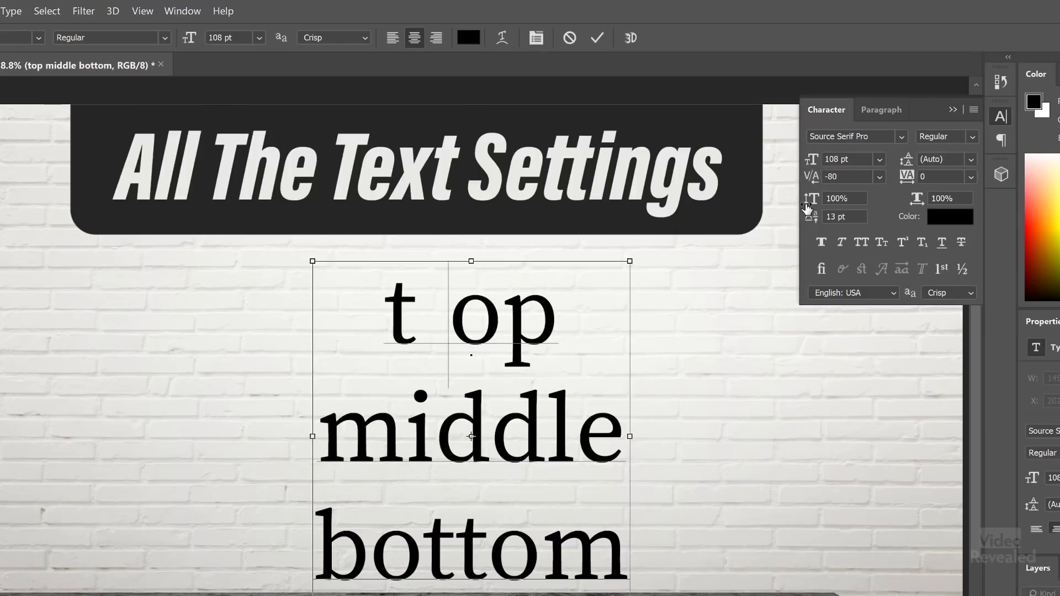
pyautogui.press('Escape')
# Increase the kerning between the "t" and "o" of "top" to 40.
pyautogui.hotkey('alt', 'Right')
pyautogui.hotkey('alt', 'Right')
pyautogui.hotkey('alt', 'Right')
pyautogui.hotkey('alt', 'Right')
pyautogui.hotkey('alt', 'Right')
pyautogui.hotkey('alt', 'Right')
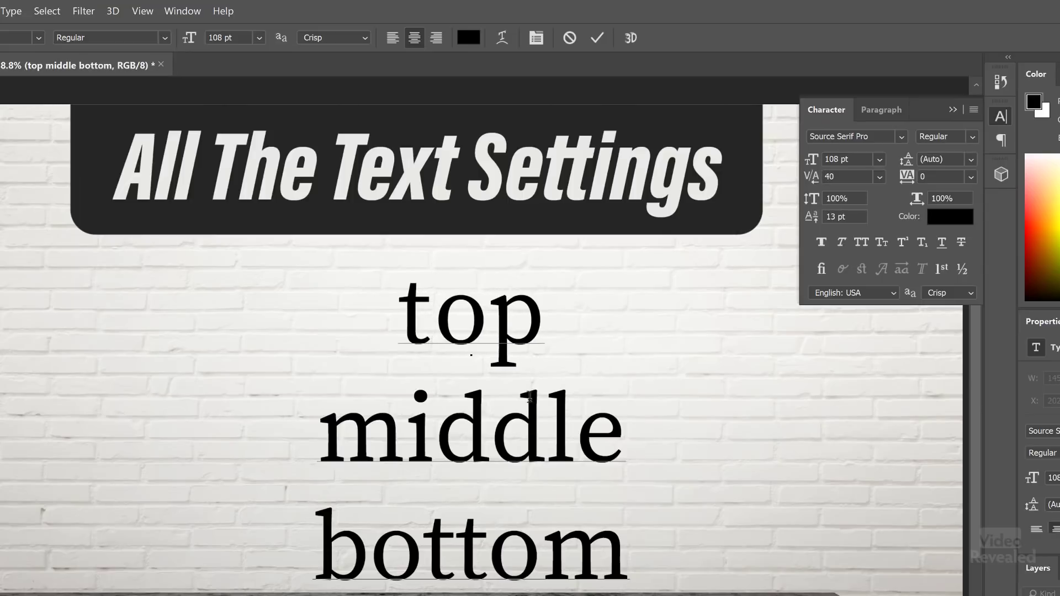
# Widen the tracking of the whole word "middle" to 320 and deselect the word.
pyautogui.doubleClick(447, 425)
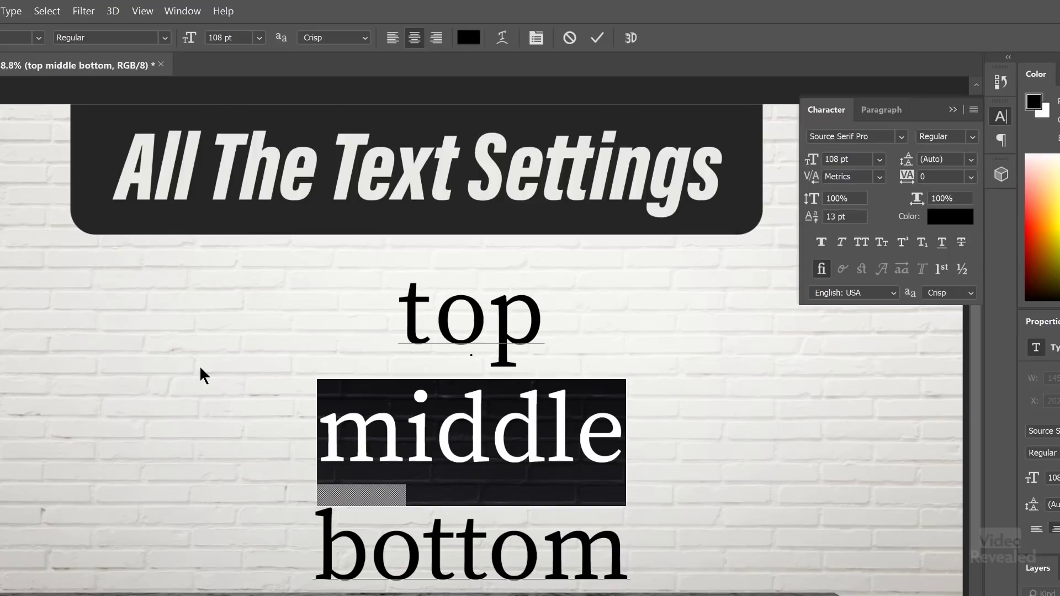
pyautogui.hotkey('alt', 'Right')
pyautogui.hotkey('alt', 'Right')
pyautogui.hotkey('alt', 'Right')
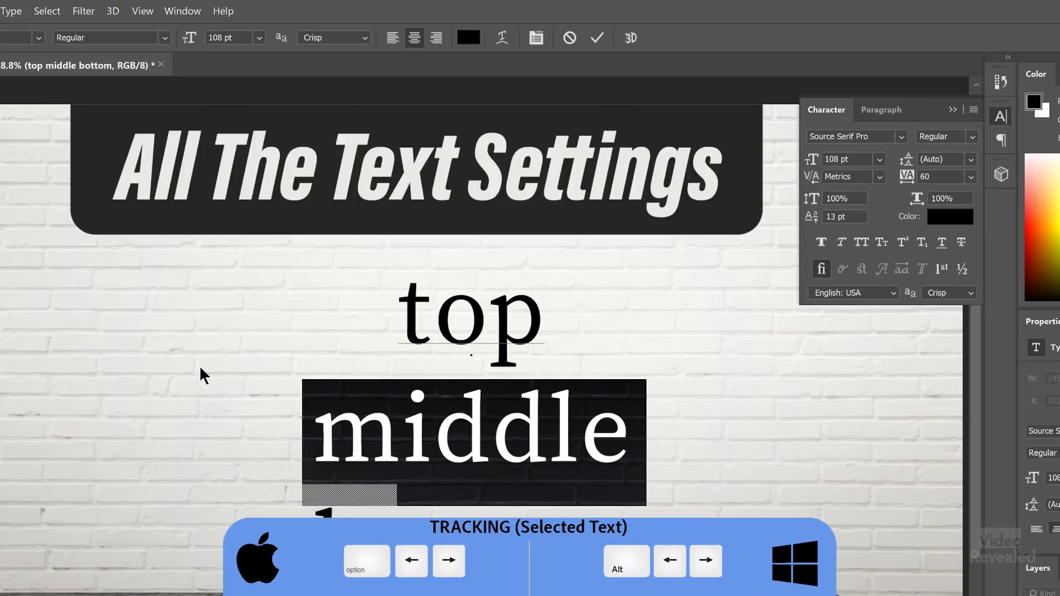
pyautogui.hotkey('alt', 'Right')
pyautogui.hotkey('alt', 'Right')
pyautogui.hotkey('alt', 'Right')
pyautogui.hotkey('alt', 'Right')
pyautogui.hotkey('alt', 'Right')
pyautogui.hotkey('alt', 'Right')
pyautogui.hotkey('alt', 'Right')
pyautogui.hotkey('alt', 'Right')
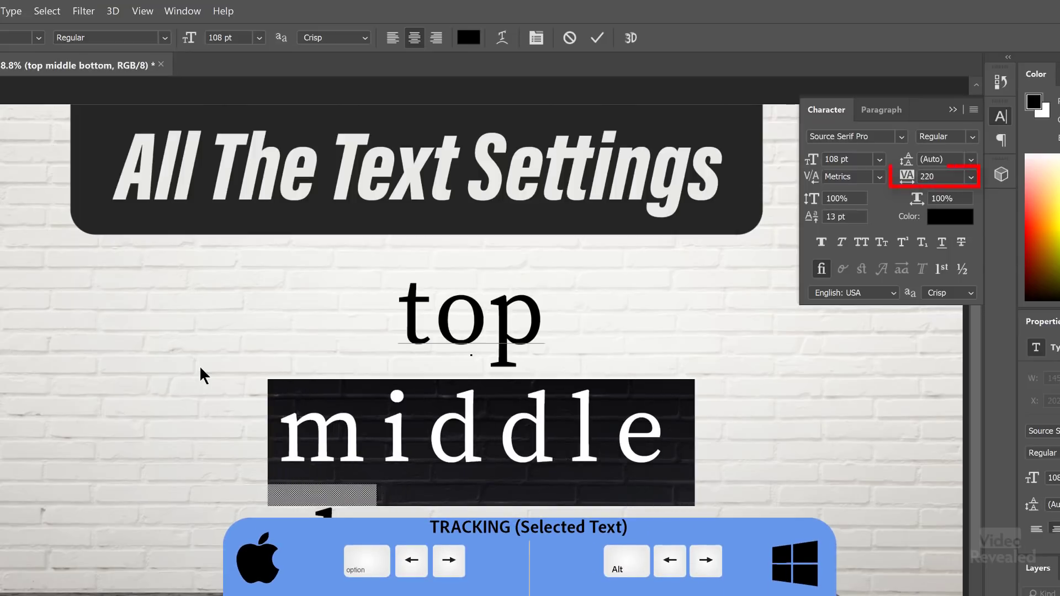
pyautogui.hotkey('alt', 'Right')
pyautogui.hotkey('alt', 'Right')
pyautogui.hotkey('alt', 'Right')
pyautogui.hotkey('alt', 'Right')
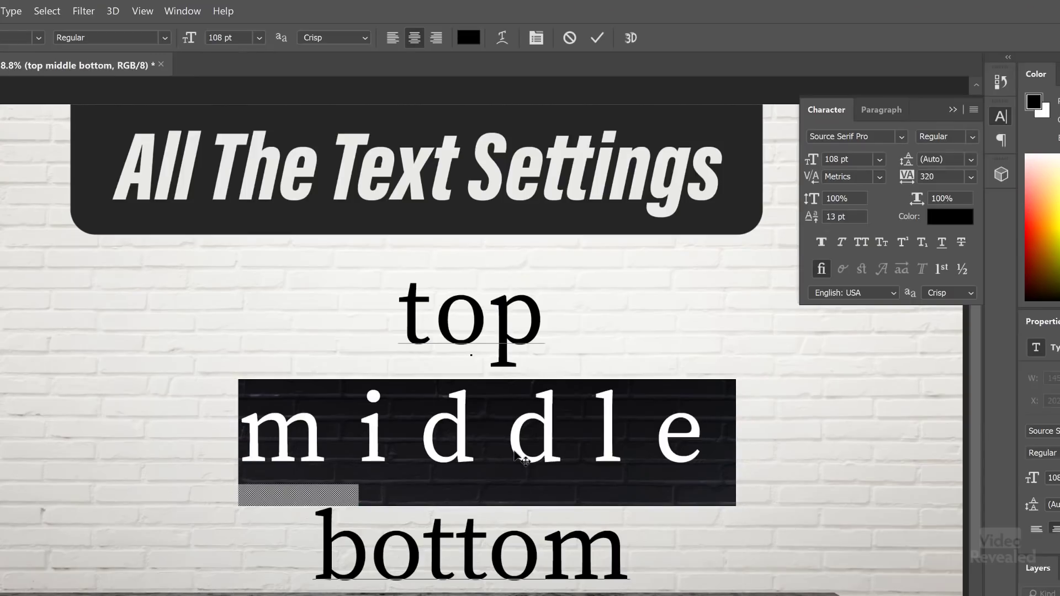
pyautogui.click(673, 396)
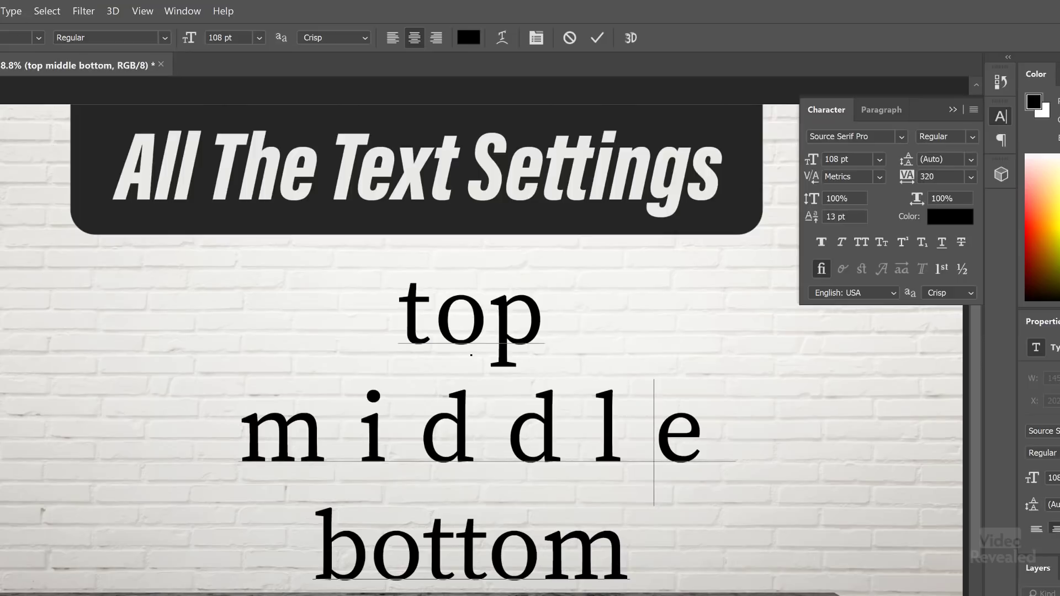
# Finish editing the "top middle bottom" text and delete its layer.
pyautogui.hotkey('ctrl', 'Return')
pyautogui.press('v')
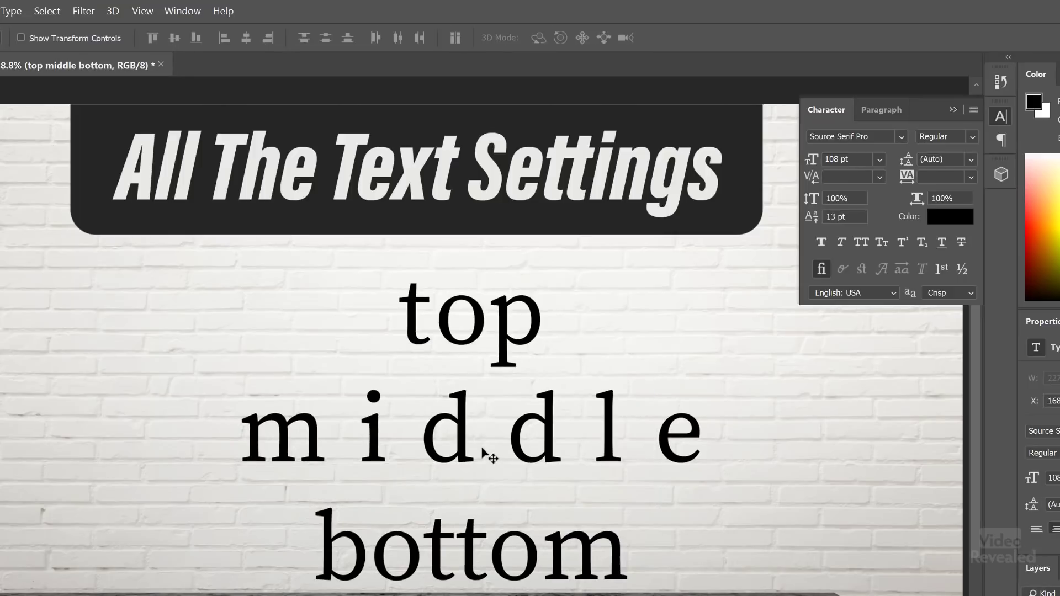
pyautogui.press('Delete')
# Try three lines of point text, "and start typing, it keeps going on and on", "to start another line" and "and more text", and delete them.
pyautogui.press('t')
pyautogui.click(224, 329)
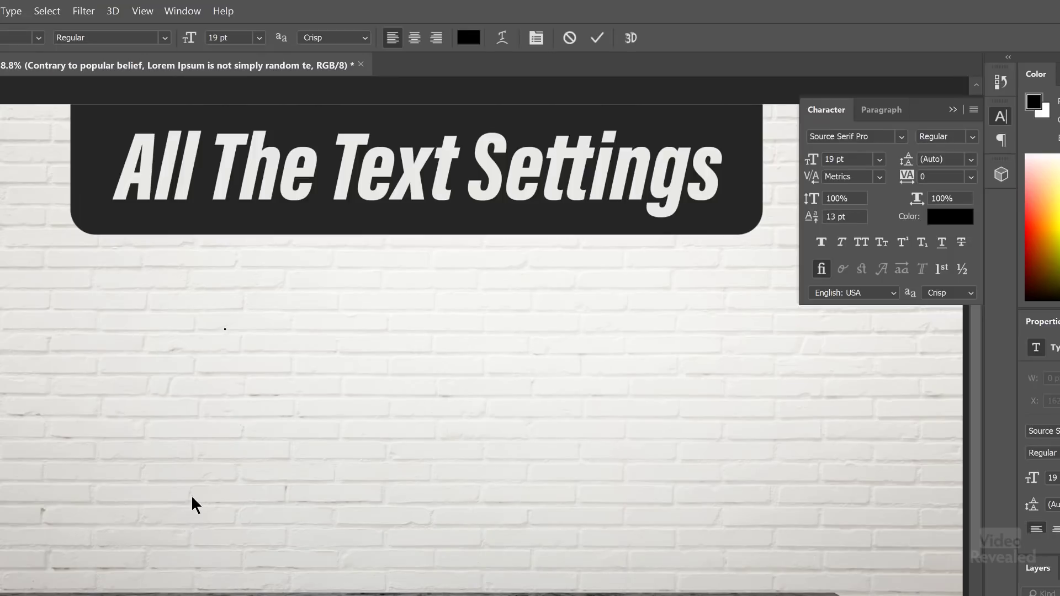
pyautogui.write('a')
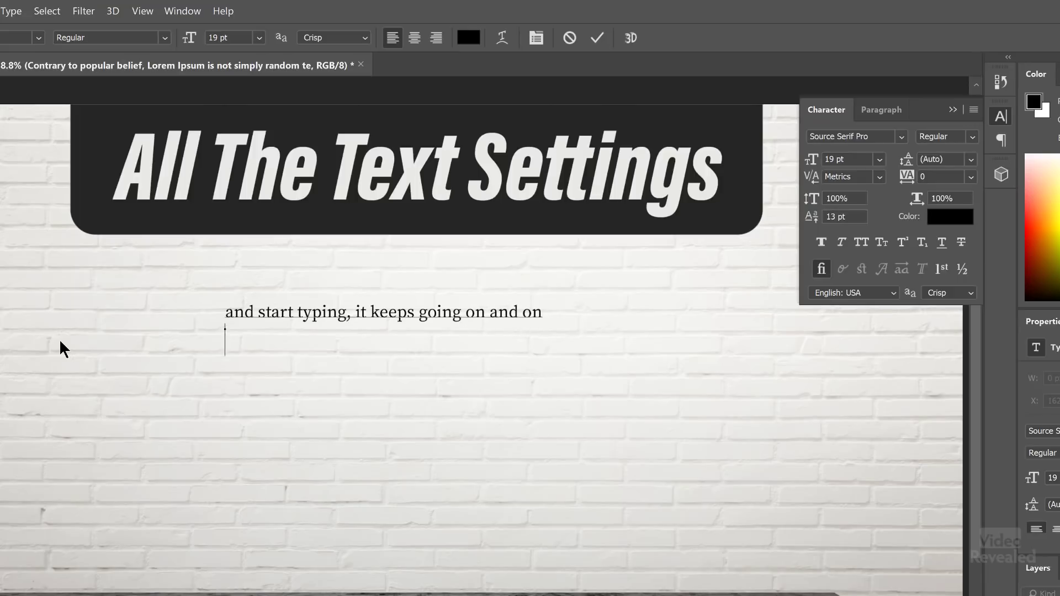
pyautogui.write('to start anothe')
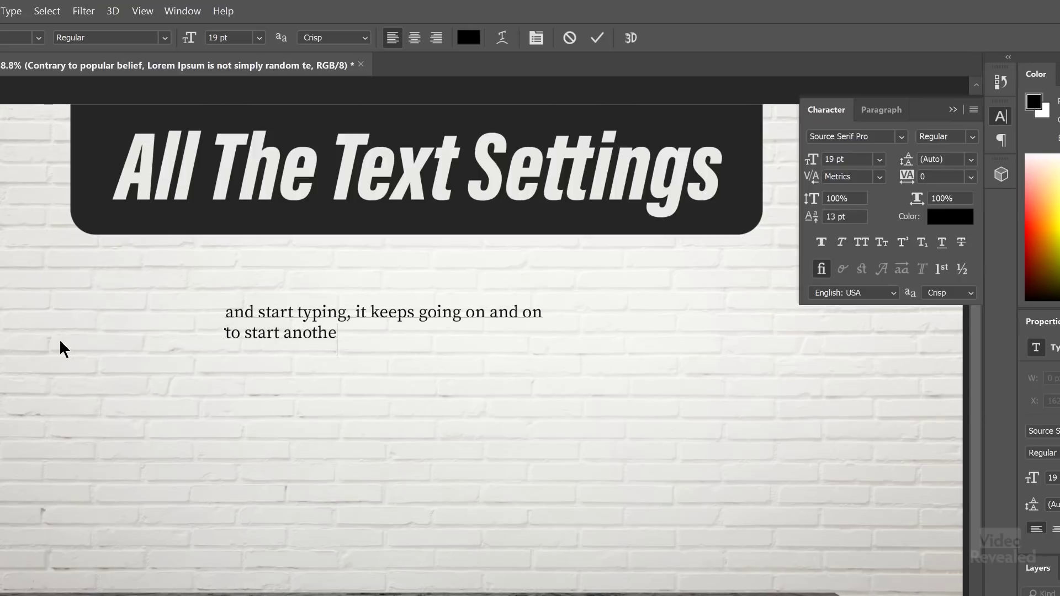
pyautogui.write('r line')
pyautogui.press('Return')
pyautogui.write('and more te')
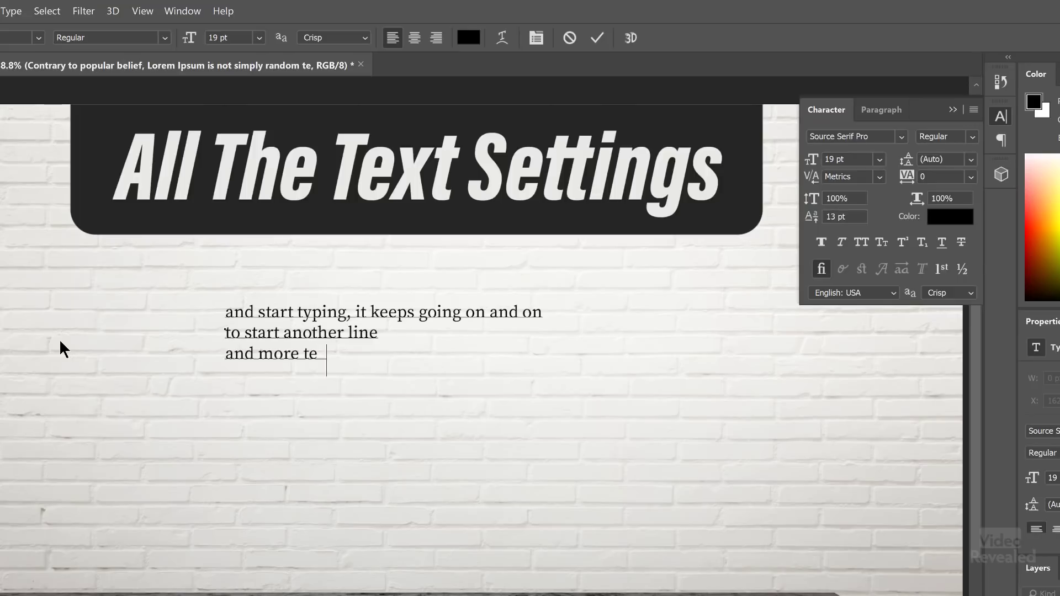
pyautogui.write('xt')
pyautogui.press('Return')
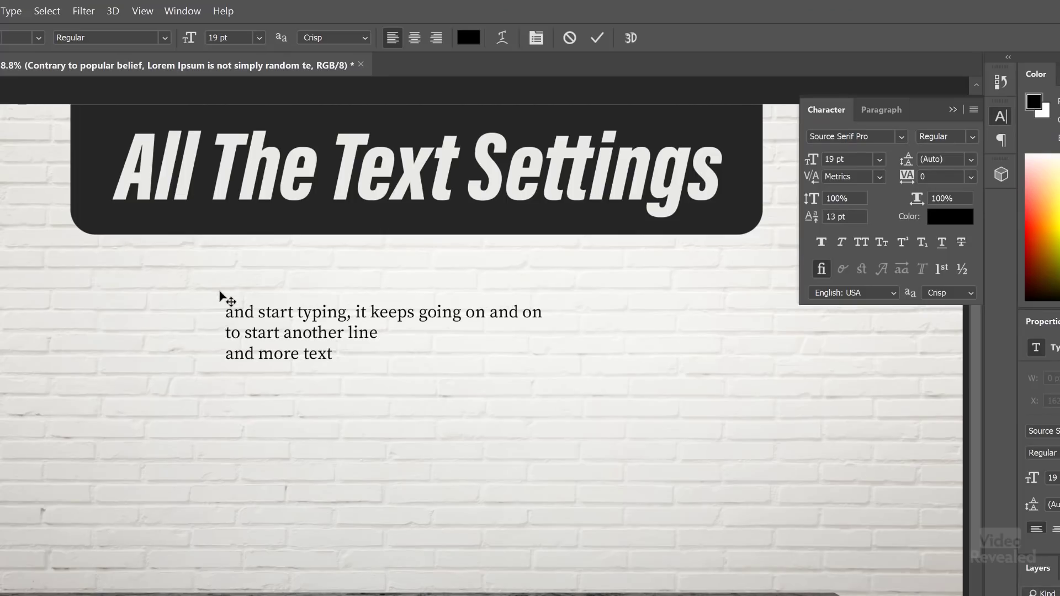
pyautogui.hotkey('ctrl', 'Return')
pyautogui.press('Delete')
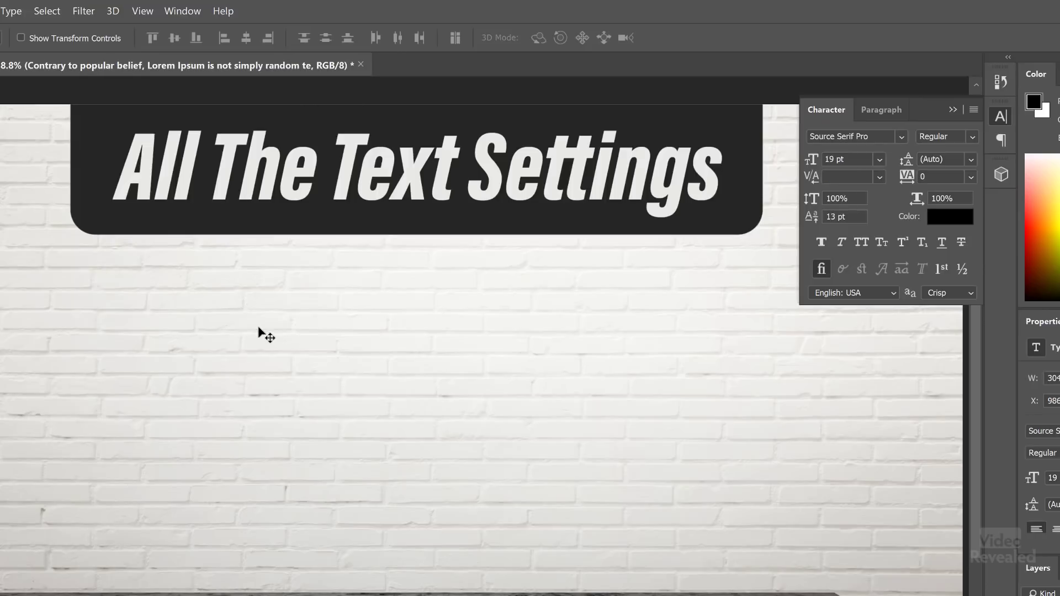
# Fill a wide paragraph text box below the banner with the two-paragraph "Contrary to popular belief, Lorem Ipsum" passage and narrow the box slightly.
pyautogui.press('t')
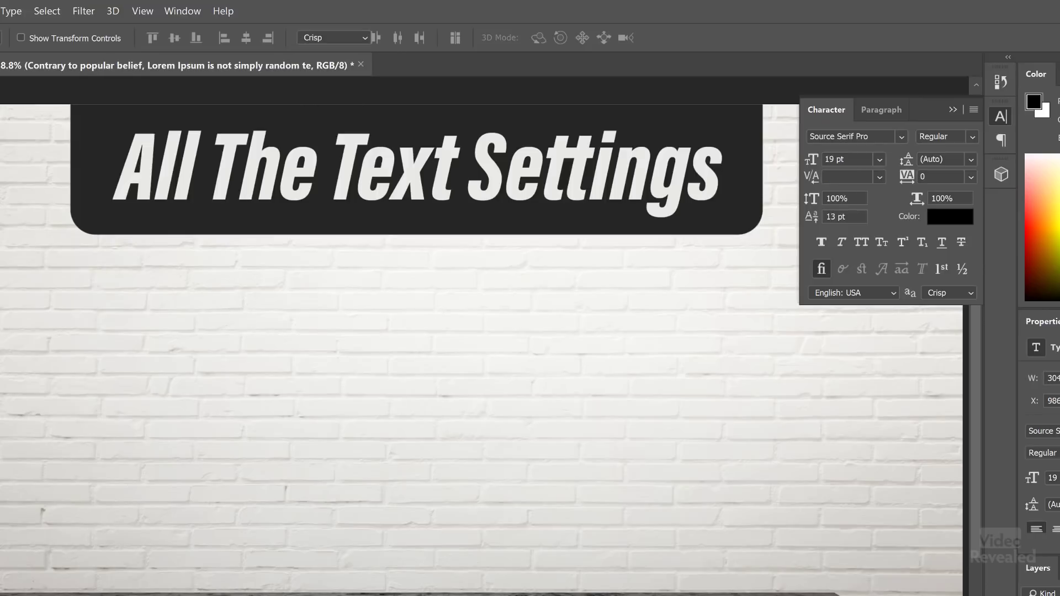
pyautogui.moveTo(53, 265); pyautogui.dragTo(832, 559)
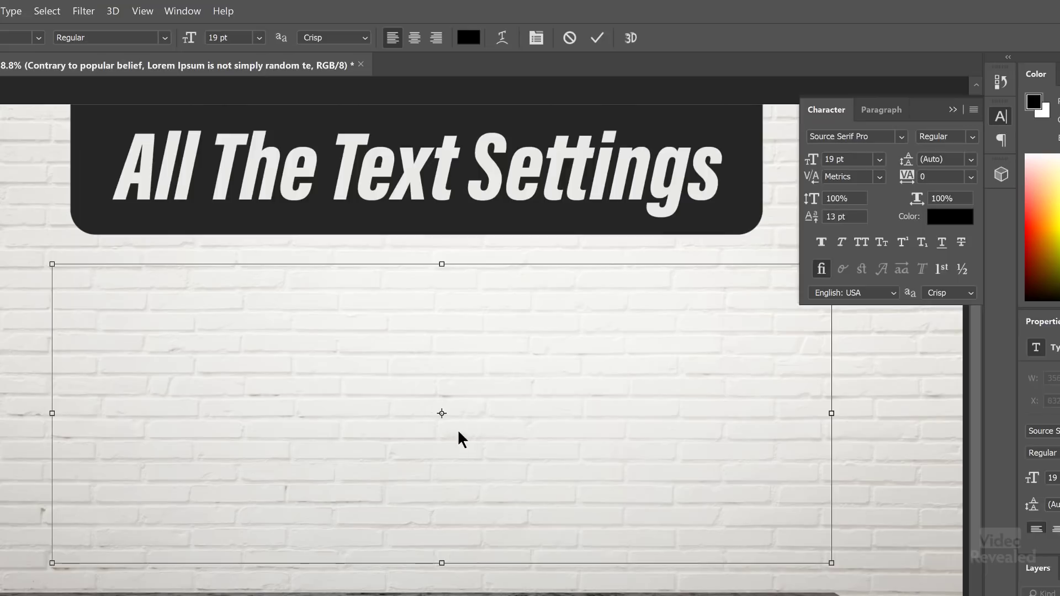
pyautogui.write('Contrary to popular belief, Lorem Ipsum is not simply random text. It has roots in a piece of classical Latin literature from 45 BC, making it over 2000 years old. Richard McClintock, a Latin professor at Hampden-Sydney College in Virginia, looked up one of the more obscure Latin words, consectetur, from a Lorem Ipsum passage, and going through the cites of the word in classical literature, discovered the undoubtable source. Lorem Ipsum comes from sections 1.10.32 and 1.10.33 of "de Finibus Bonorum et Malorum" (The Extremes of Good and Evil) by Cicero, written in 45 BC. This book is a treatise on the theory of ethics, very popular during the Renaissance. The first line of Lorem Ipsum, "Lorem ipsum dolor sit amet..", comes from a line in section 1.10.32.  The standard chunk of Lorem Ipsum used since the 1500s is reproduced below for those interested. Sections 1.10.32 and 1.10.33 from "de Finibus Bonorum et Malorum" by Cicero are also reproduced in their exact original form, accompanied by English versions from the 1914 translation by H. Rackham.')
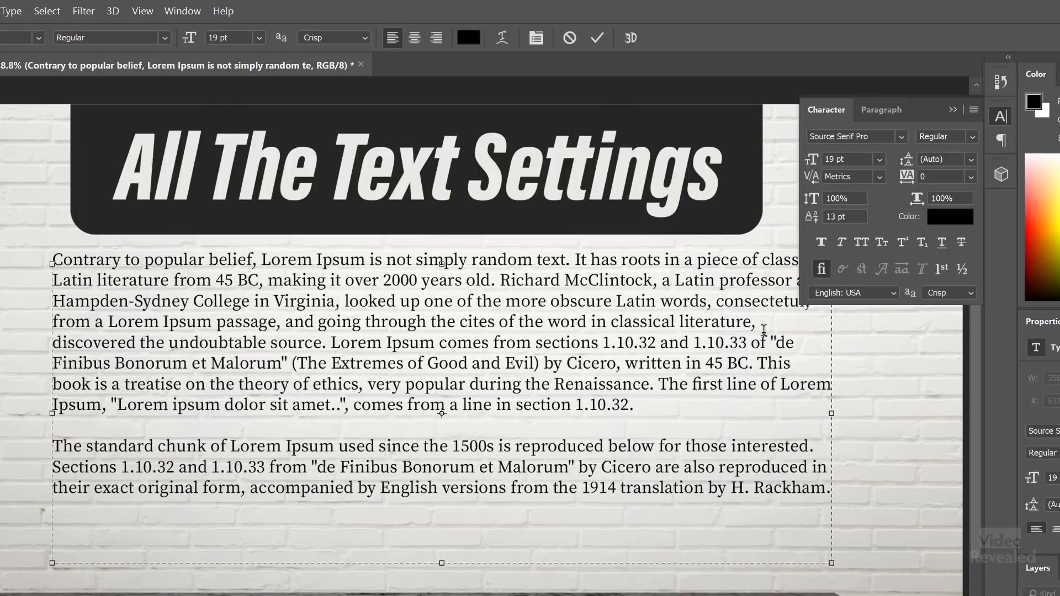
pyautogui.click(951, 109)
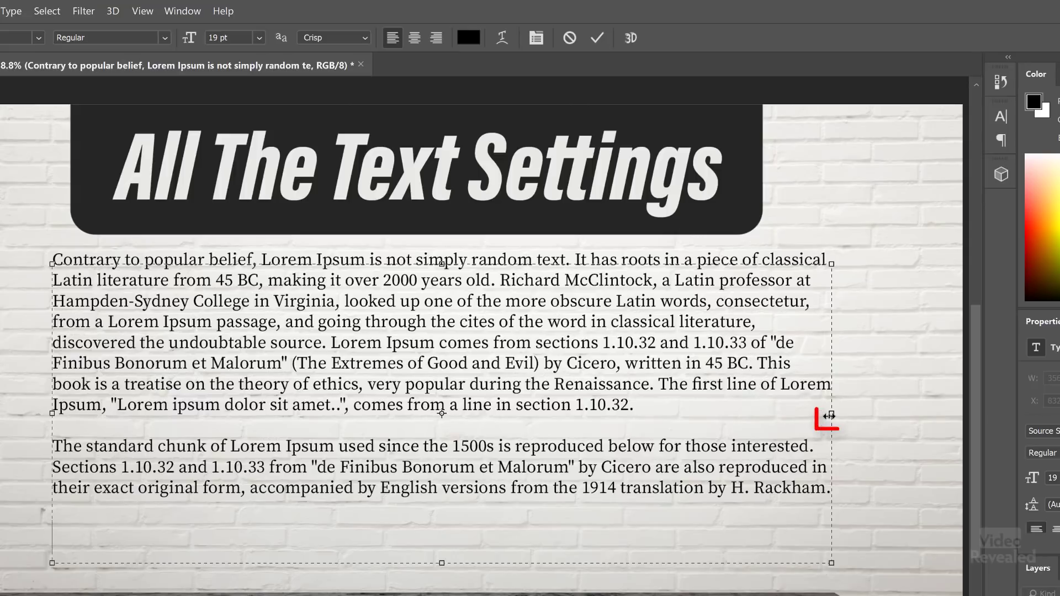
pyautogui.moveTo(831, 415)
pyautogui.mouseDown()
pyautogui.moveTo(949, 414)
pyautogui.moveTo(721, 414)
pyautogui.moveTo(811, 415)
pyautogui.mouseUp()
# Vary the type size of the whole Lorem Ipsum passage between 16 and 20 pt, finishing at 20 pt, and commit the text.
pyautogui.hotkey('ctrl', 'a')
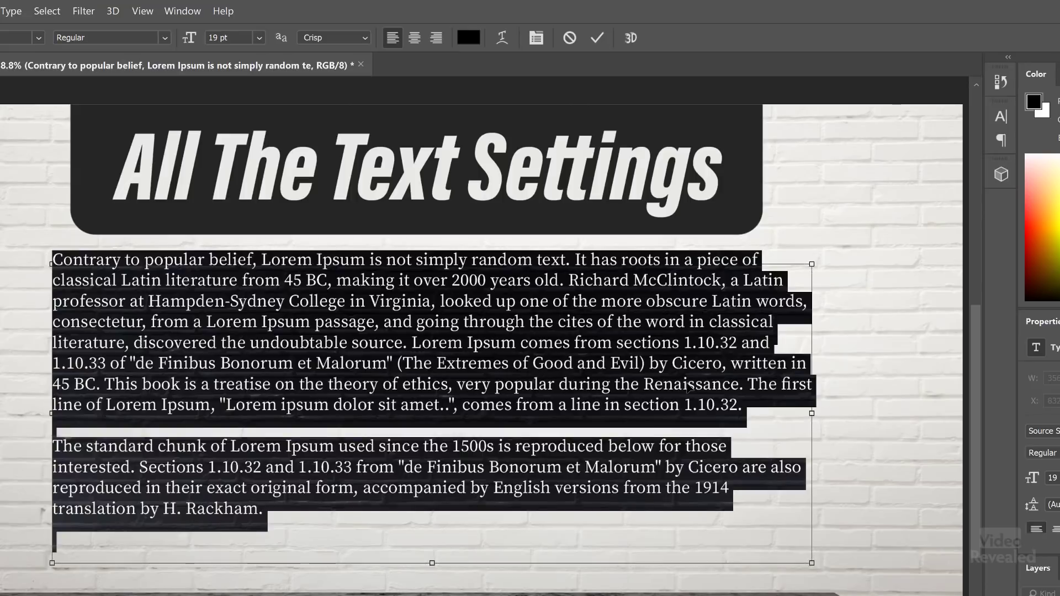
pyautogui.hotkey('ctrl', 'shift', '.')
pyautogui.hotkey('ctrl', 'shift', '.')
pyautogui.hotkey('ctrl', 'shift', '.')
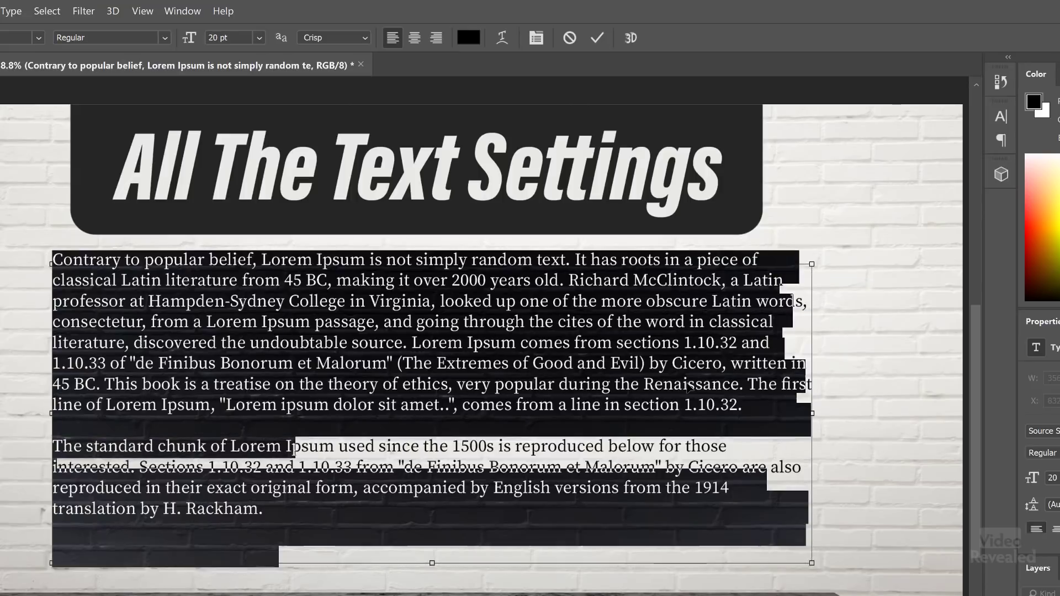
pyautogui.hotkey('ctrl', 'shift', ',')
pyautogui.hotkey('ctrl', 'shift', ',')
pyautogui.hotkey('ctrl', 'shift', ',')
pyautogui.hotkey('ctrl', 'shift', ',')
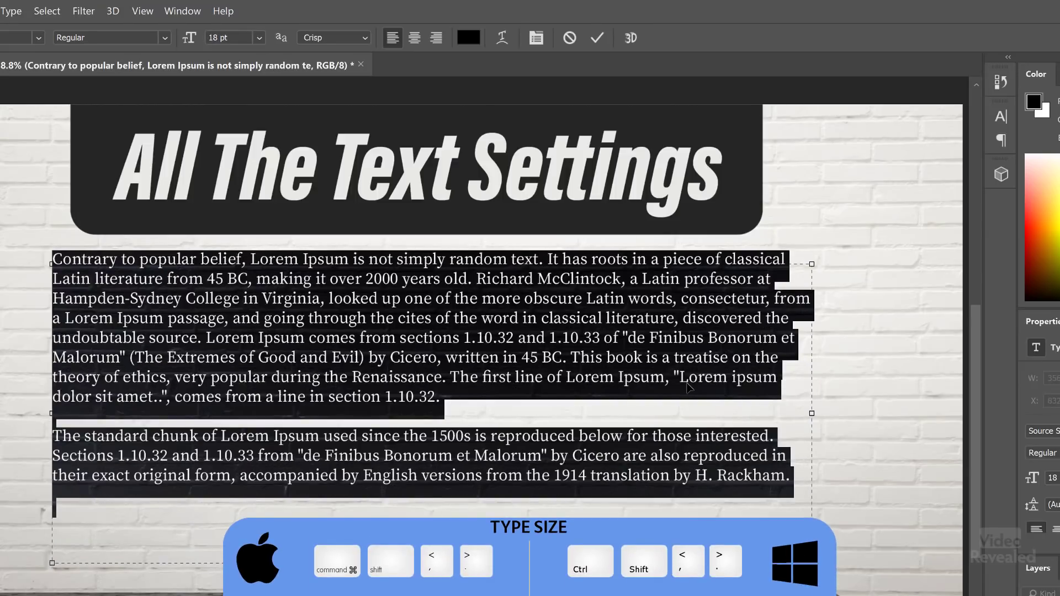
pyautogui.hotkey('ctrl', 'shift', '.')
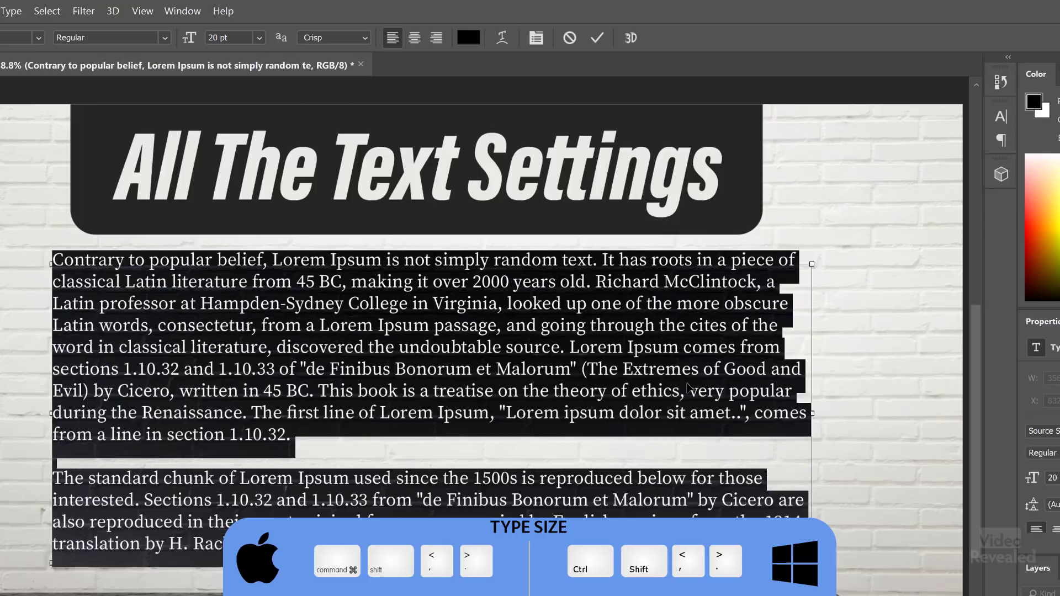
pyautogui.hotkey('ctrl', 'shift', ',')
pyautogui.hotkey('ctrl', 'shift', ',')
pyautogui.hotkey('ctrl', 'shift', ',')
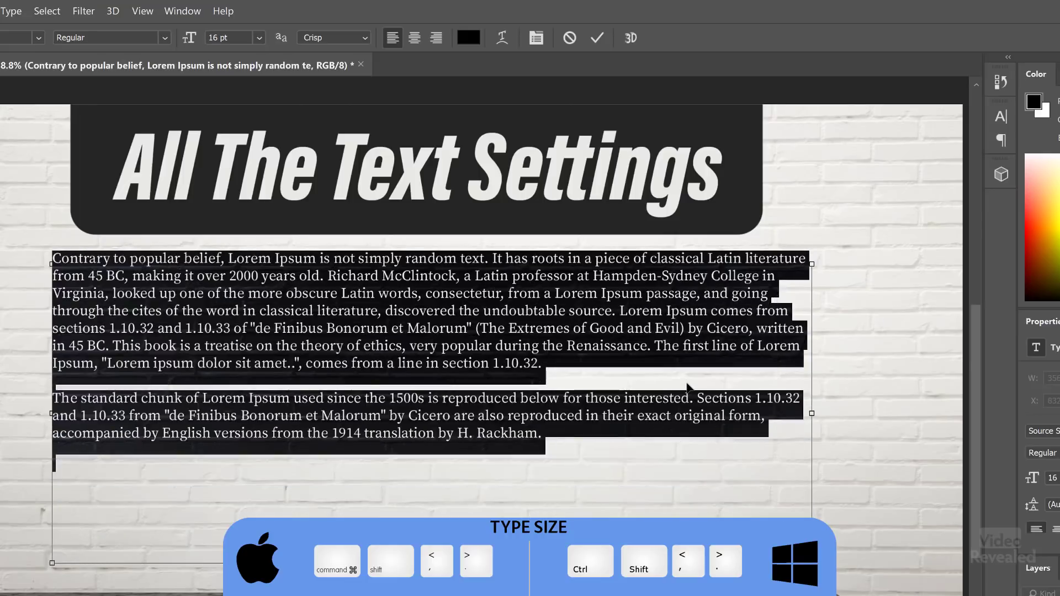
pyautogui.hotkey('ctrl', 'shift', '.')
pyautogui.hotkey('ctrl', 'shift', '.')
pyautogui.hotkey('ctrl', 'shift', '.')
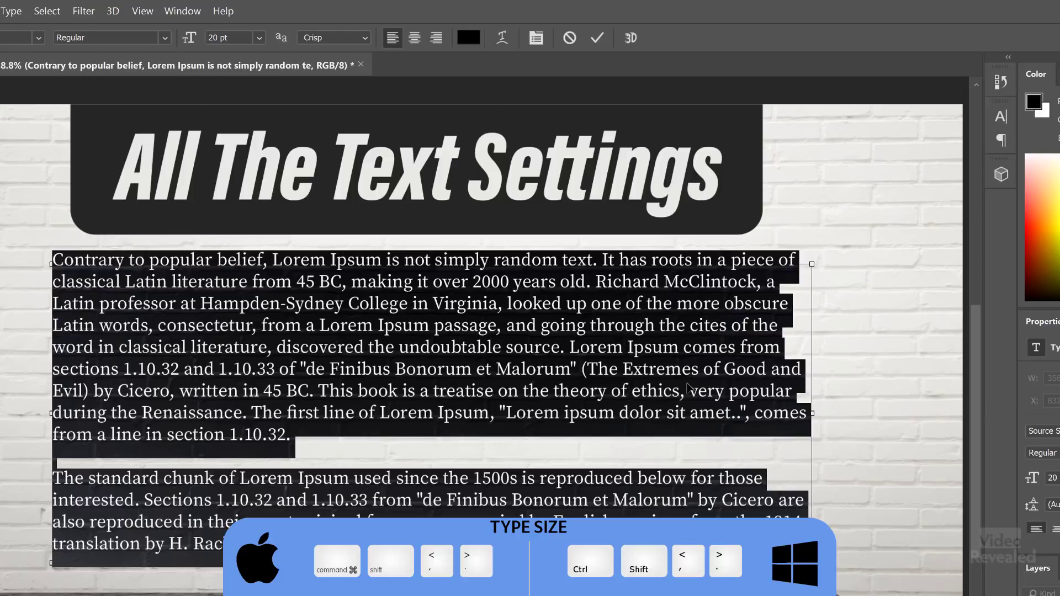
pyautogui.hotkey('ctrl', 'shift', ',')
pyautogui.hotkey('ctrl', 'shift', '.')
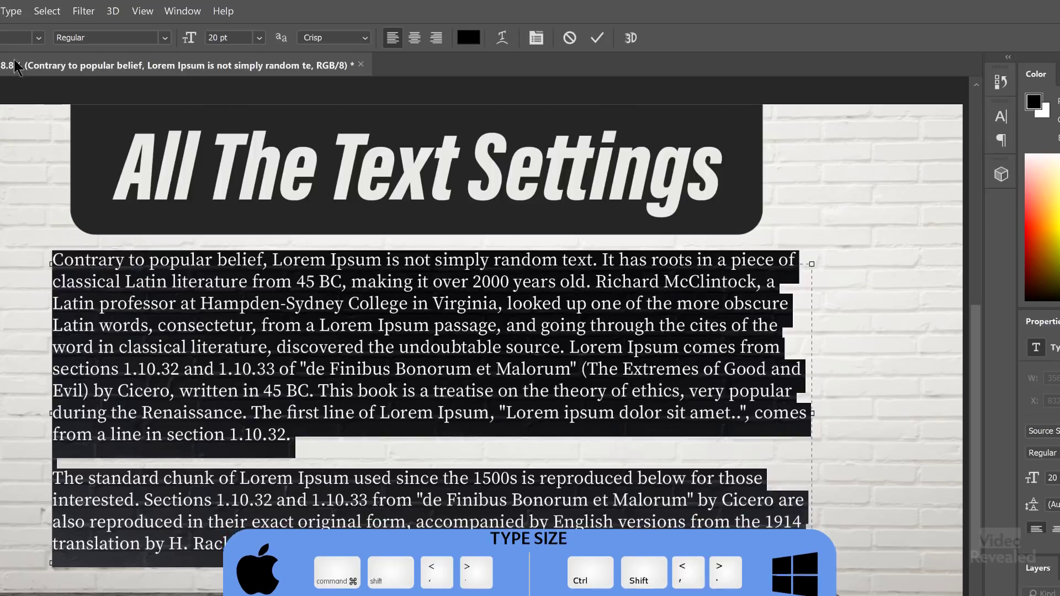
pyautogui.hotkey('ctrl', 'Return')
# Turn on Show Transform Controls, try squeezing the text block horizontally to about half its width, and undo the squeeze.
pyautogui.press('v')
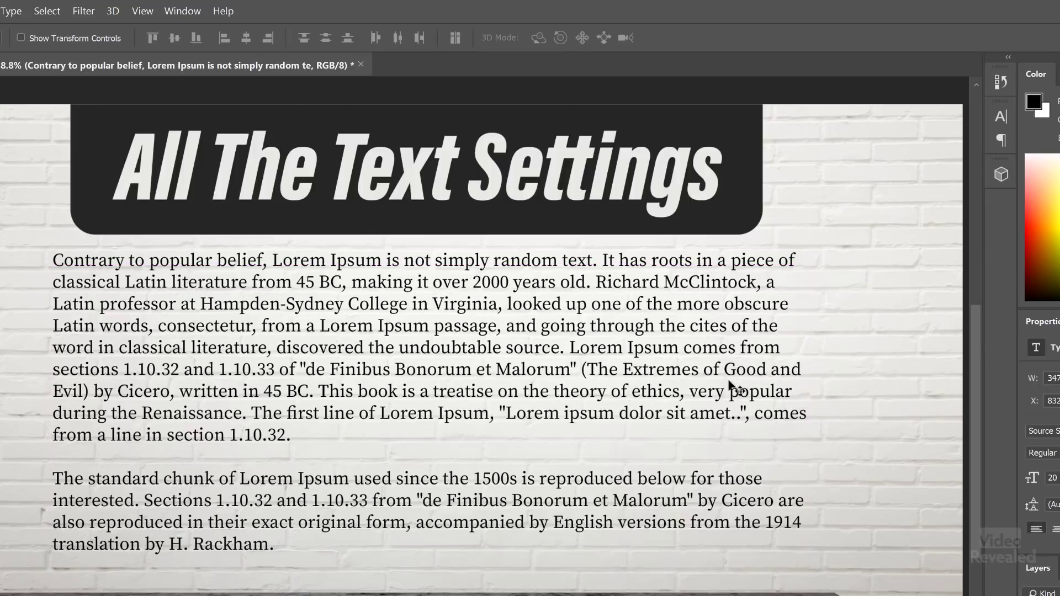
pyautogui.click(22, 38)
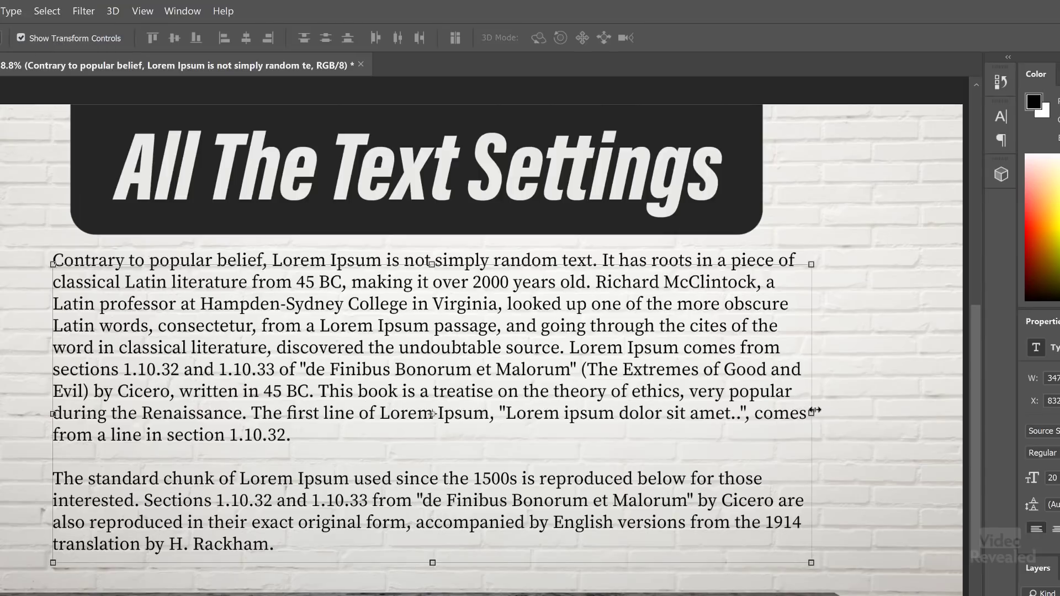
pyautogui.moveTo(814, 412); pyautogui.dragTo(429, 412)
pyautogui.hotkey('ctrl', 'z')
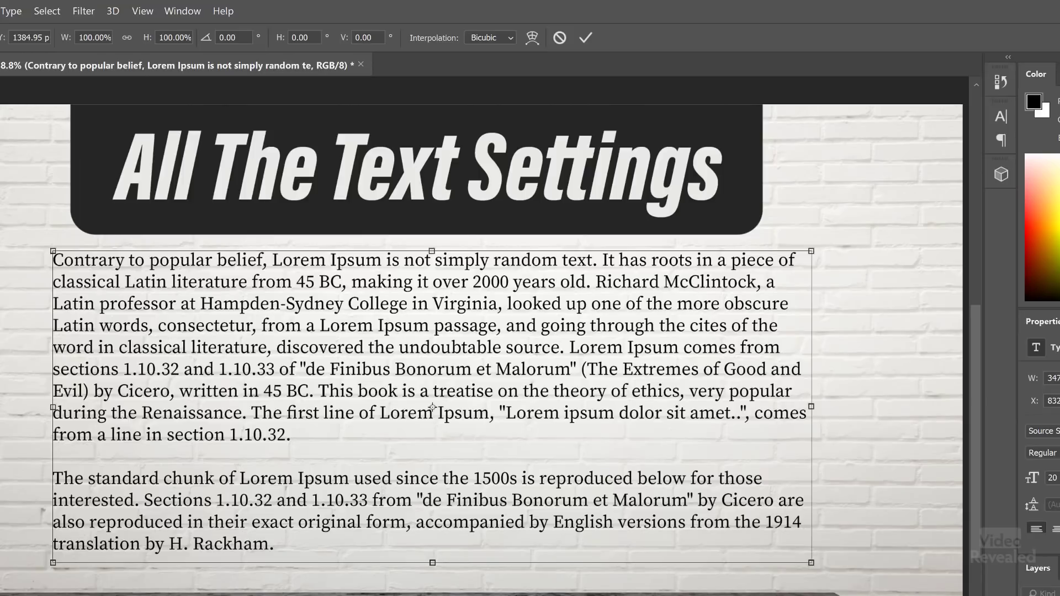
pyautogui.press('t')
pyautogui.press('Return')
# Widen the paragraph's text box slightly while keeping the type size, and finish editing the text.
pyautogui.click(660, 326)
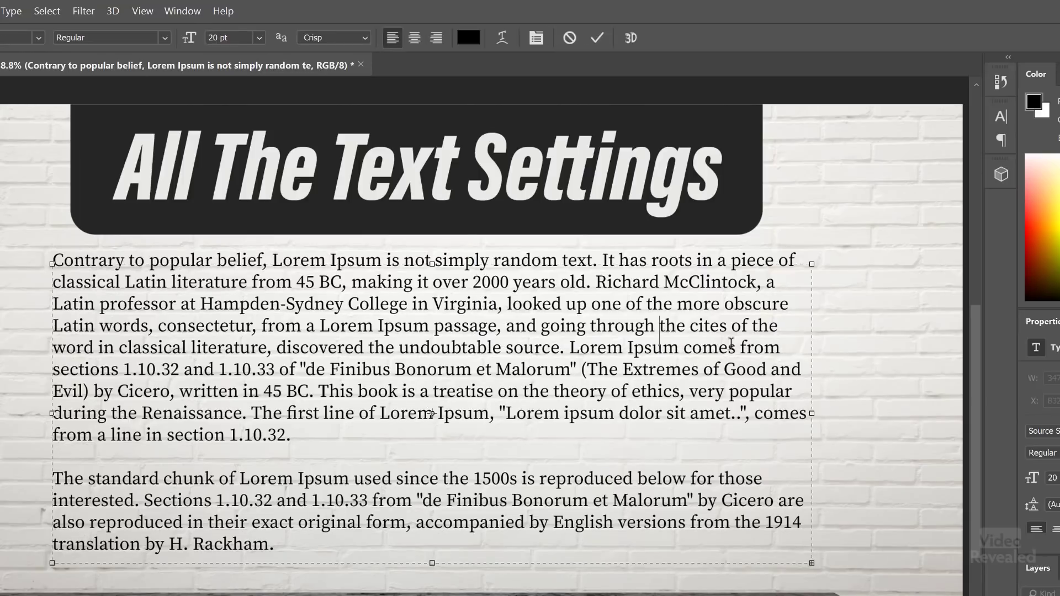
pyautogui.moveTo(832, 415)
pyautogui.mouseDown()
pyautogui.moveTo(803, 417)
pyautogui.moveTo(821, 414)
pyautogui.mouseUp()
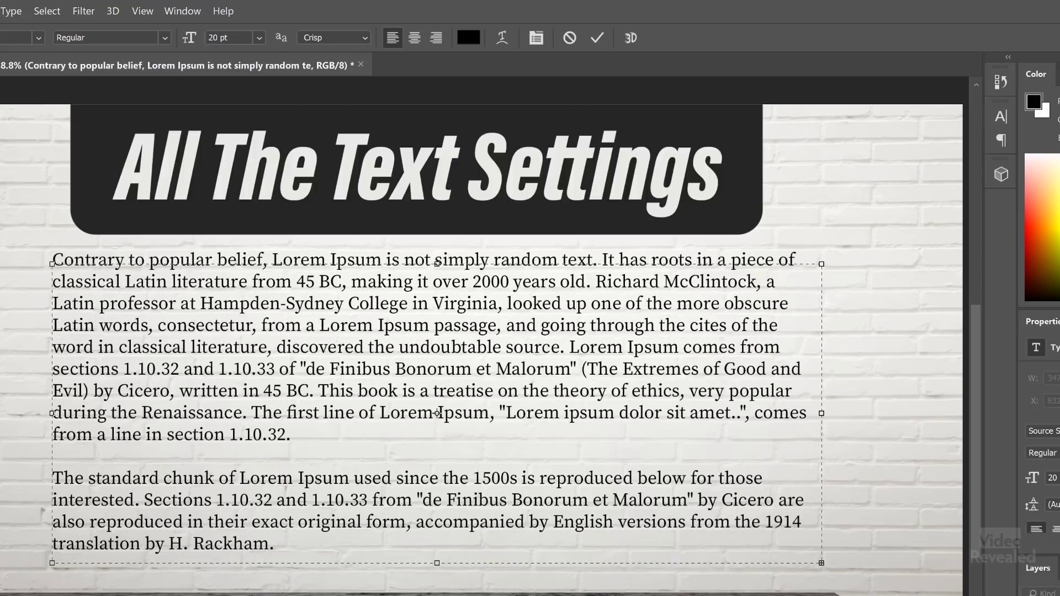
pyautogui.click(4, 221)
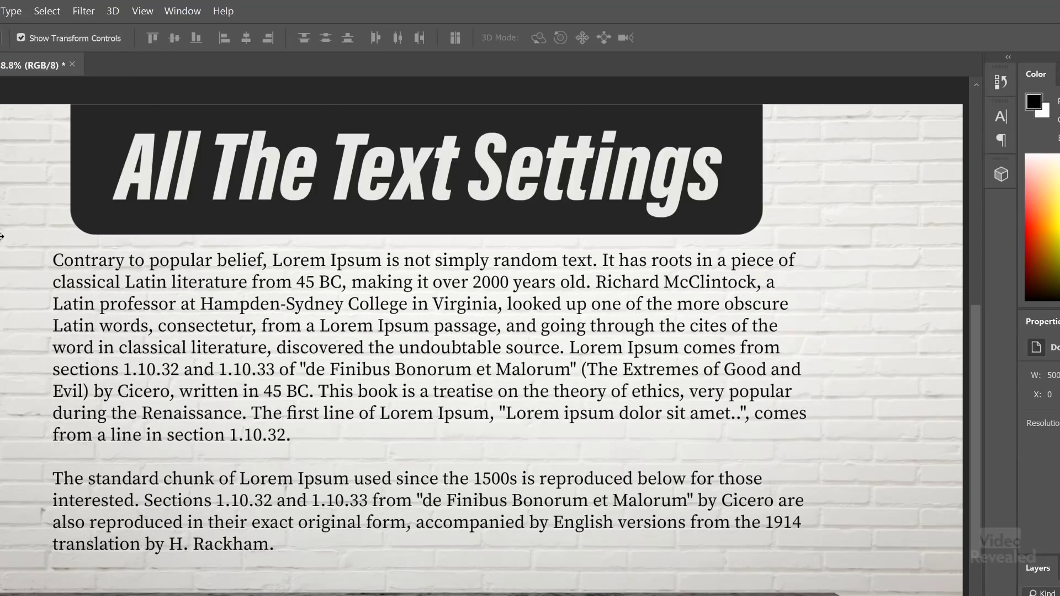
# Reselect the Lorem Ipsum block, reopen it for text editing and show the character settings.
pyautogui.click(156, 351)
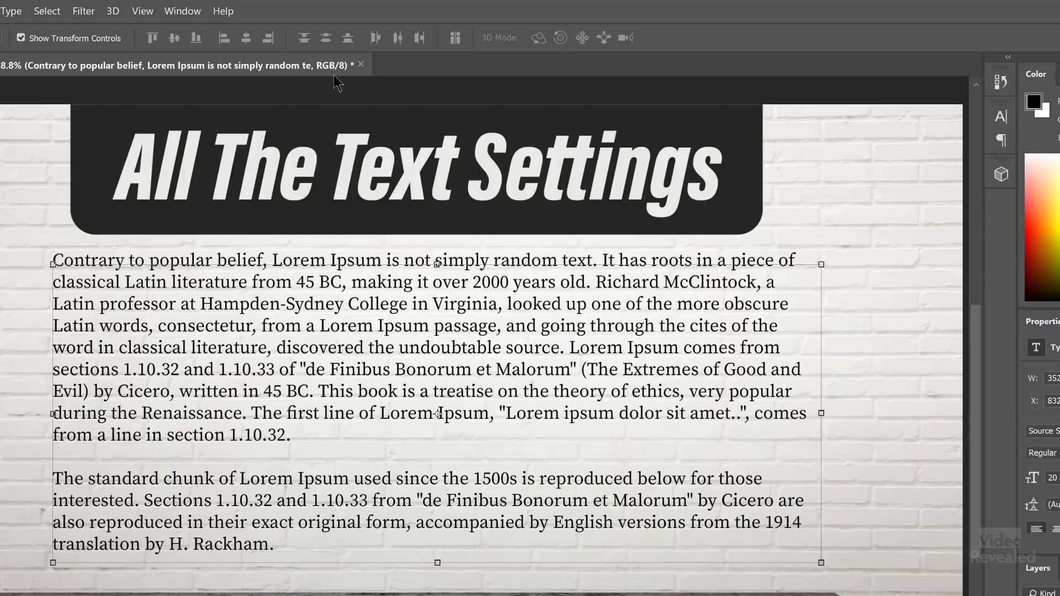
pyautogui.doubleClick(418, 431)
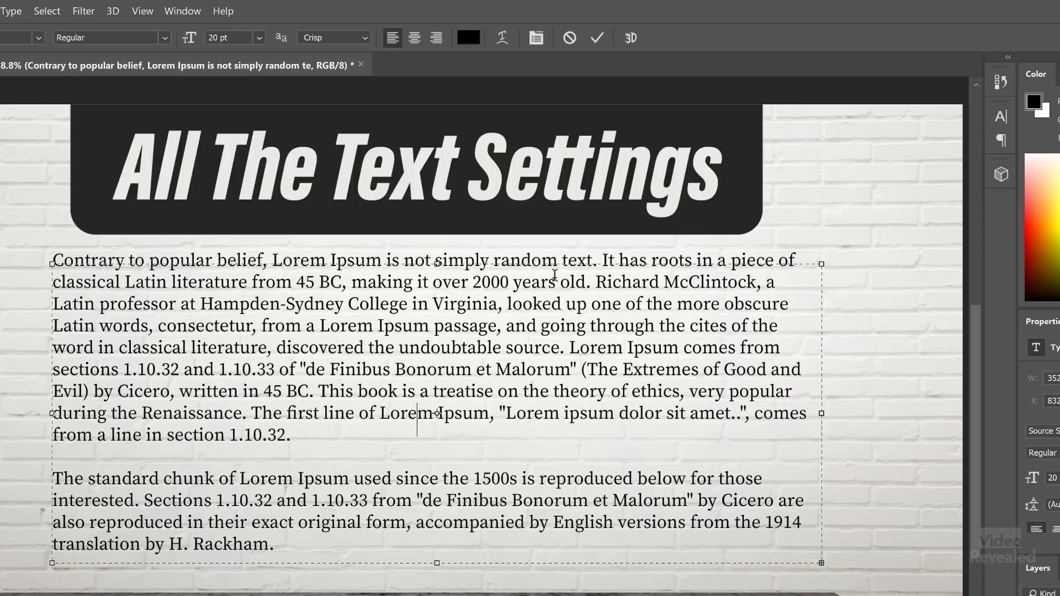
pyautogui.click(531, 42)
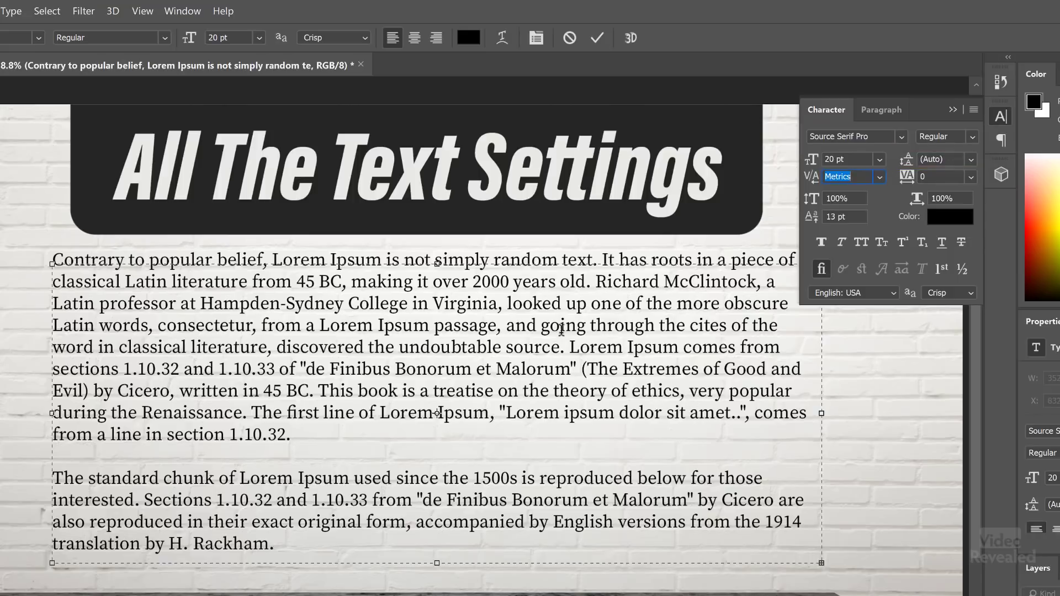
# Set the leading of the whole passage to 14 pt and increase it to 36 pt.
pyautogui.click(514, 320)
pyautogui.click(971, 160)
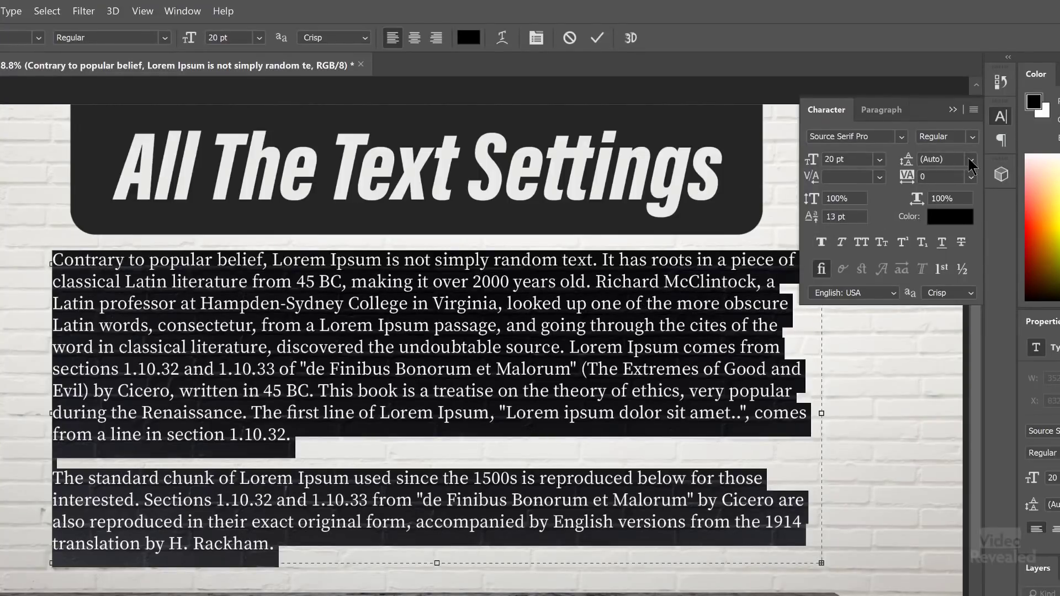
pyautogui.click(970, 160)
pyautogui.click(942, 276)
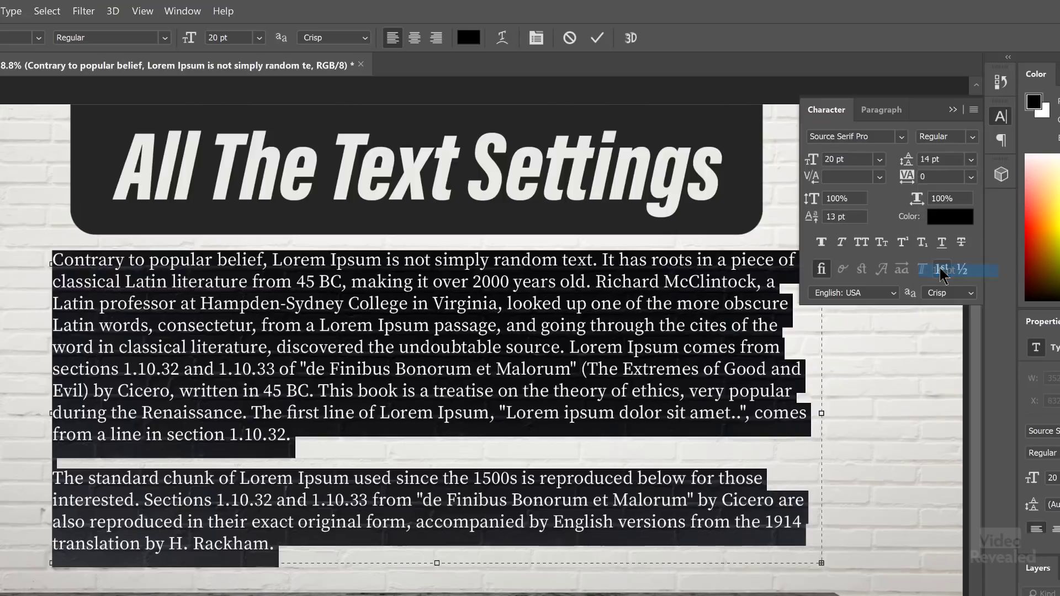
pyautogui.moveTo(909, 159)
pyautogui.mouseDown()
pyautogui.moveTo(934, 159)
pyautogui.moveTo(924, 160)
pyautogui.mouseUp()
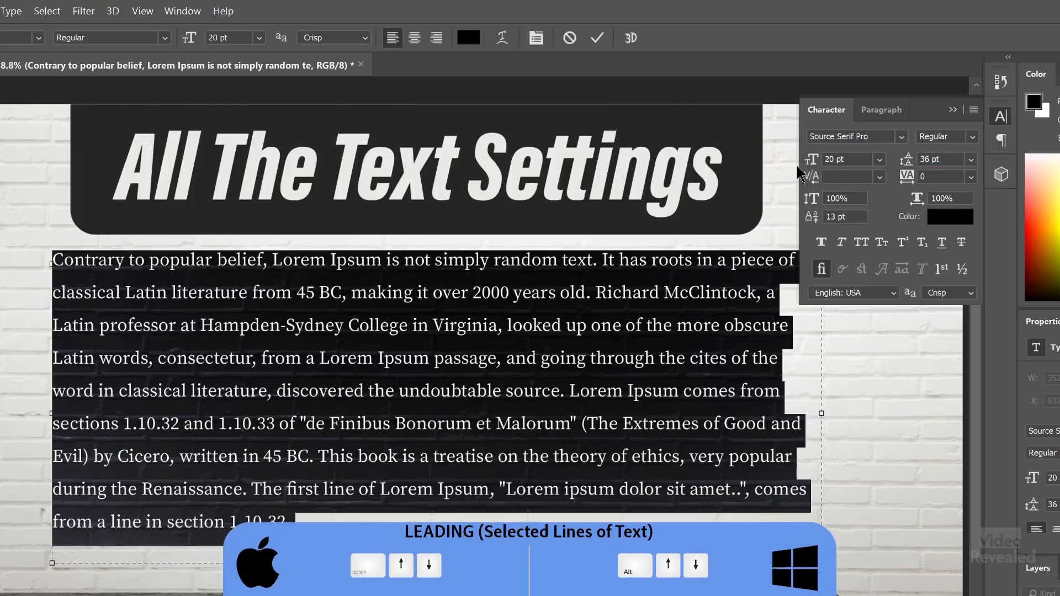
# Loosen the whole passage's leading to 41 pt, tighten it to 26 pt, and finish at 29 pt.
pyautogui.hotkey('alt', 'Down')
pyautogui.hotkey('alt', 'Down')
pyautogui.hotkey('alt', 'Down')
pyautogui.hotkey('alt', 'Down')
pyautogui.hotkey('alt', 'Down')
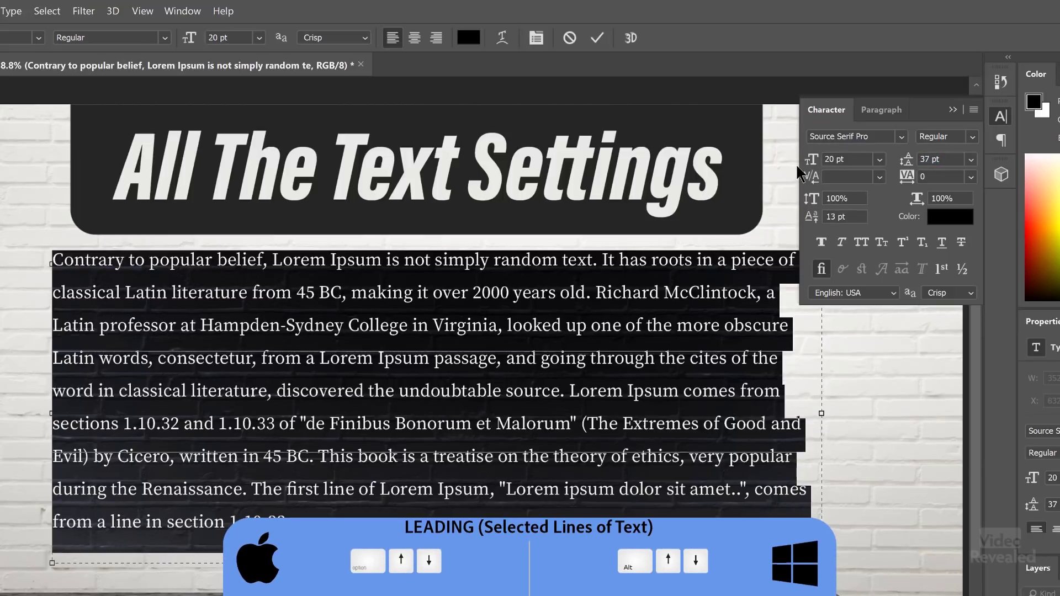
pyautogui.hotkey('alt', 'Up')
pyautogui.hotkey('alt', 'Up')
pyautogui.hotkey('alt', 'Up')
pyautogui.hotkey('alt', 'Up')
pyautogui.hotkey('alt', 'Up')
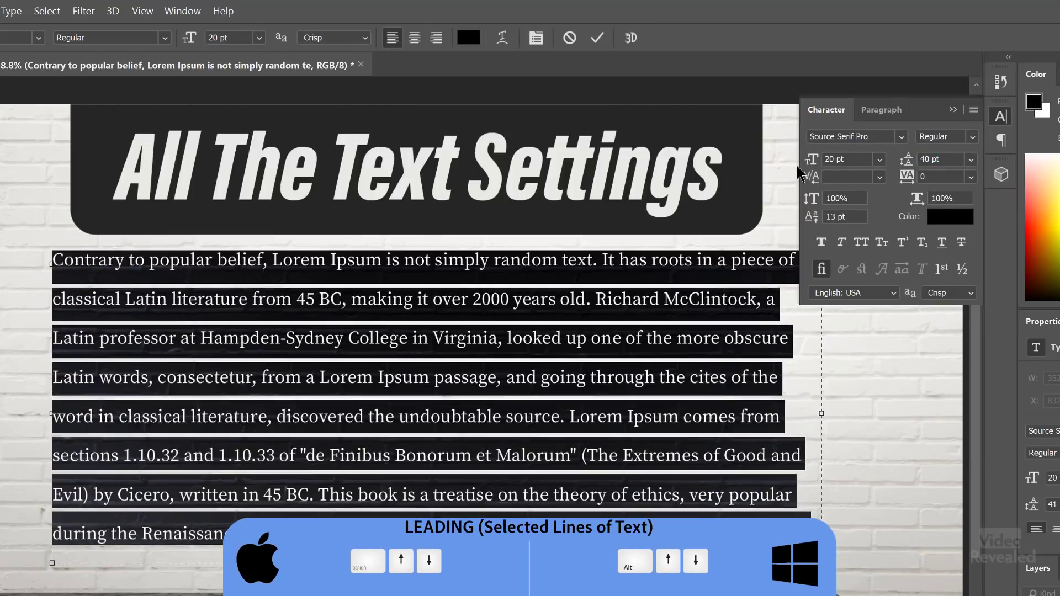
pyautogui.hotkey('alt', 'Up')
pyautogui.hotkey('alt', 'Up')
pyautogui.hotkey('alt', 'Up')
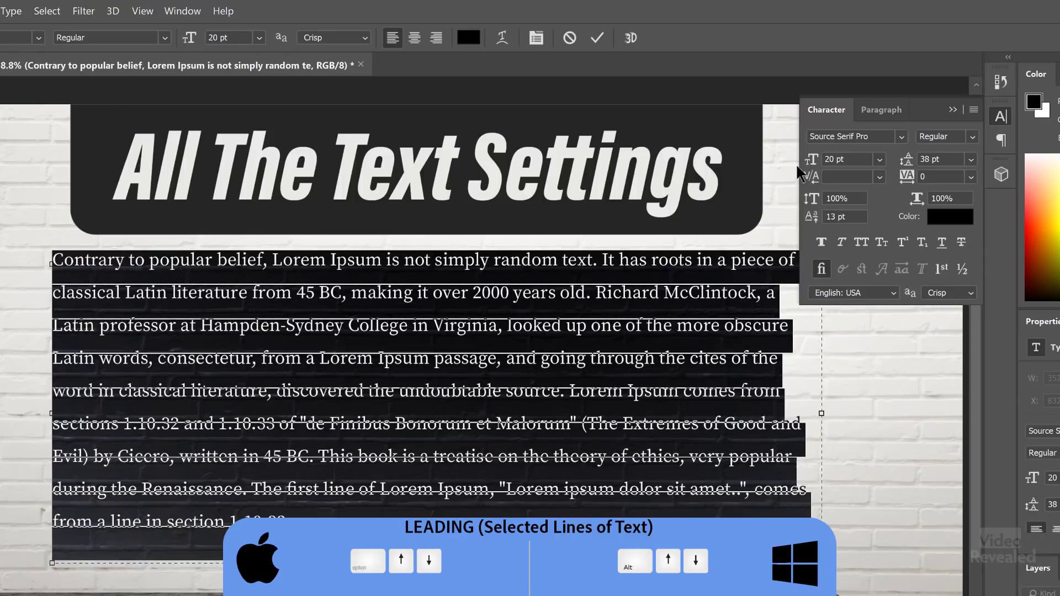
pyautogui.hotkey('alt', 'Up')
pyautogui.hotkey('alt', 'Up')
pyautogui.hotkey('alt', 'Up')
pyautogui.hotkey('alt', 'Up')
pyautogui.hotkey('alt', 'Up')
pyautogui.hotkey('alt', 'Up')
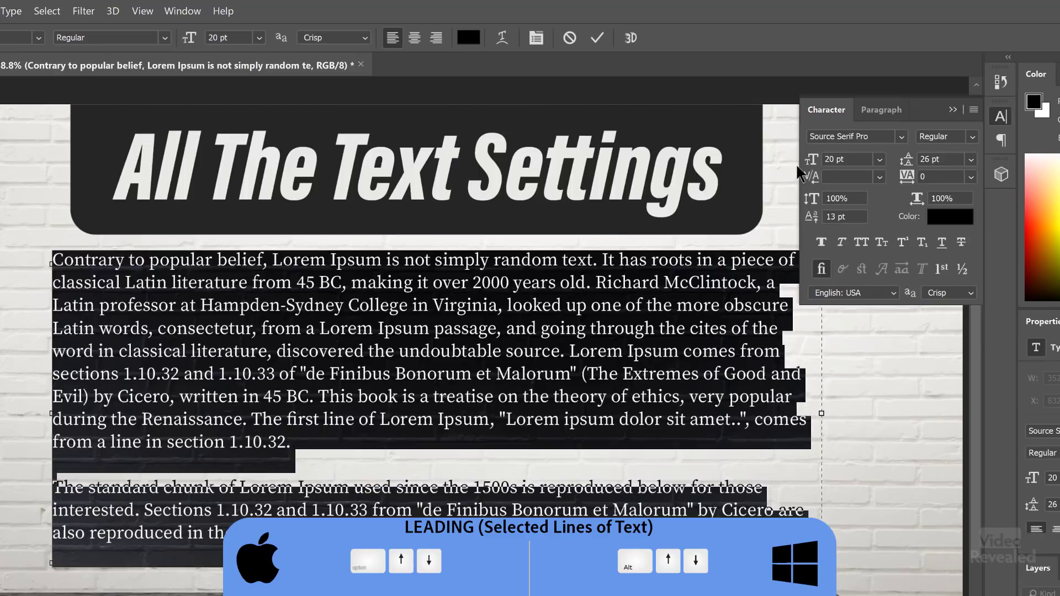
pyautogui.hotkey('alt', 'Up')
pyautogui.hotkey('alt', 'Down')
pyautogui.hotkey('alt', 'Down')
pyautogui.hotkey('alt', 'Down')
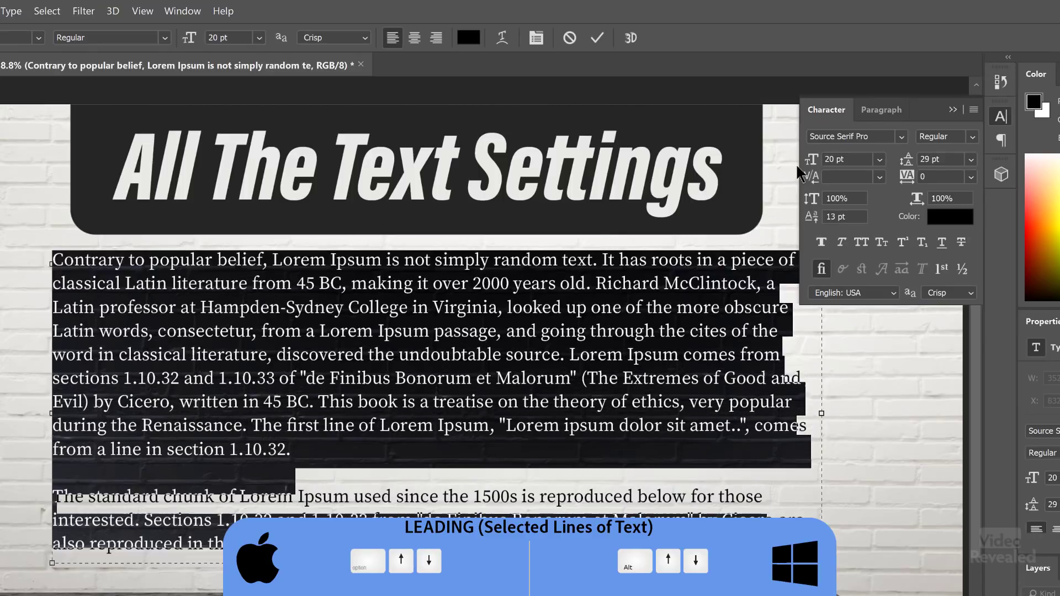
# Finish editing the Lorem Ipsum text and collapse the character settings.
pyautogui.hotkey('ctrl', 'Return')
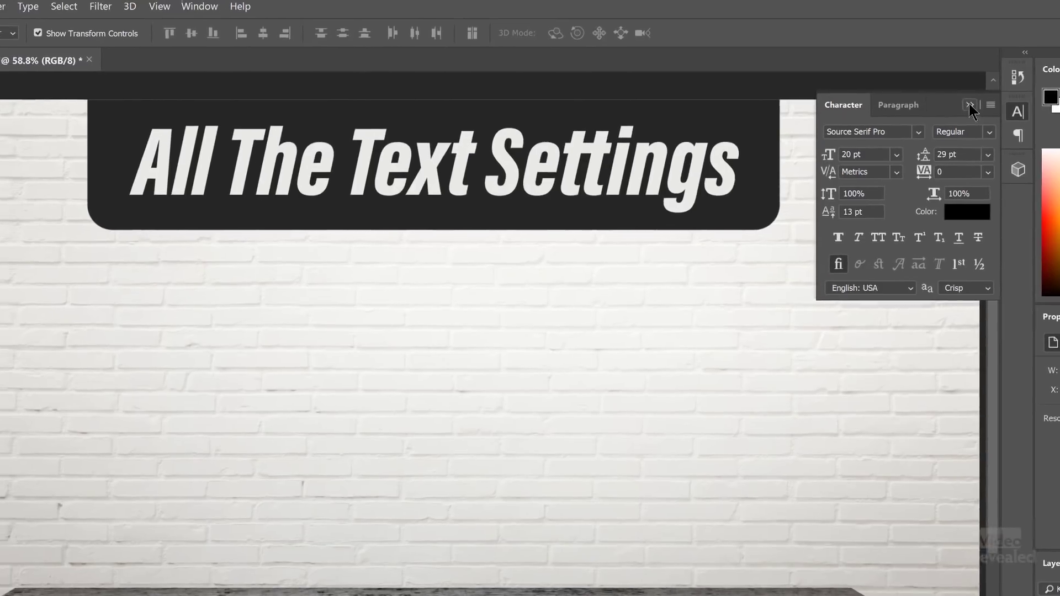
pyautogui.click(950, 110)
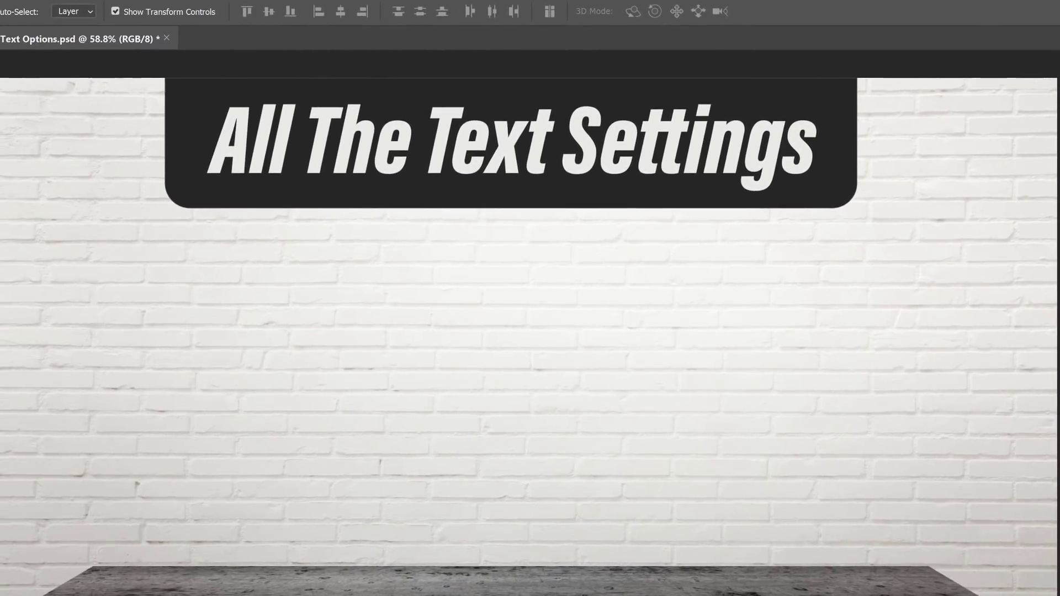
# Start a new point text on the brick wall below the title and set its font to Azo Sans Bold.
pyautogui.press('t')
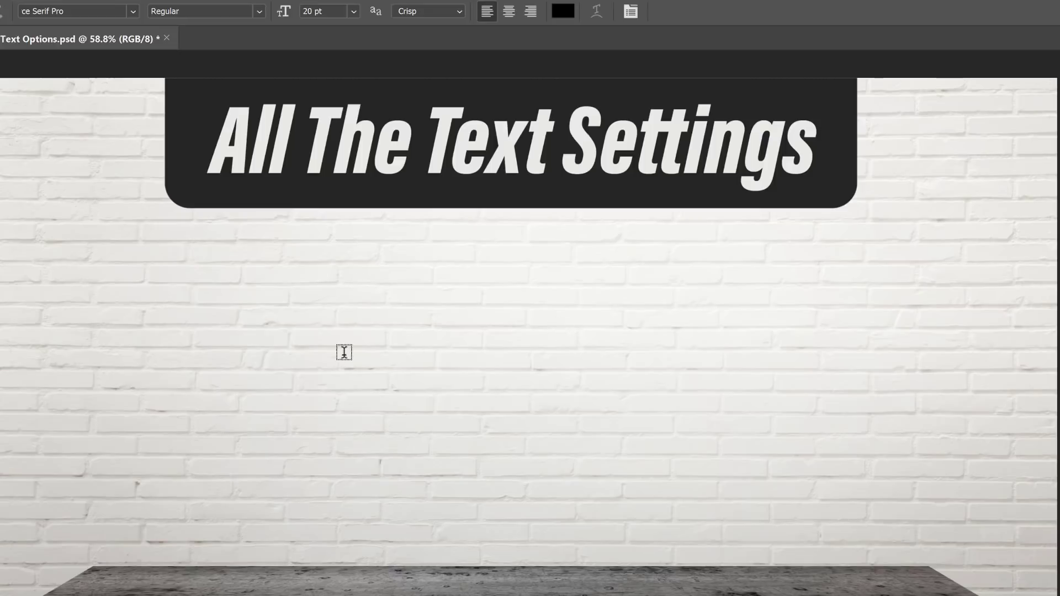
pyautogui.click(237, 337)
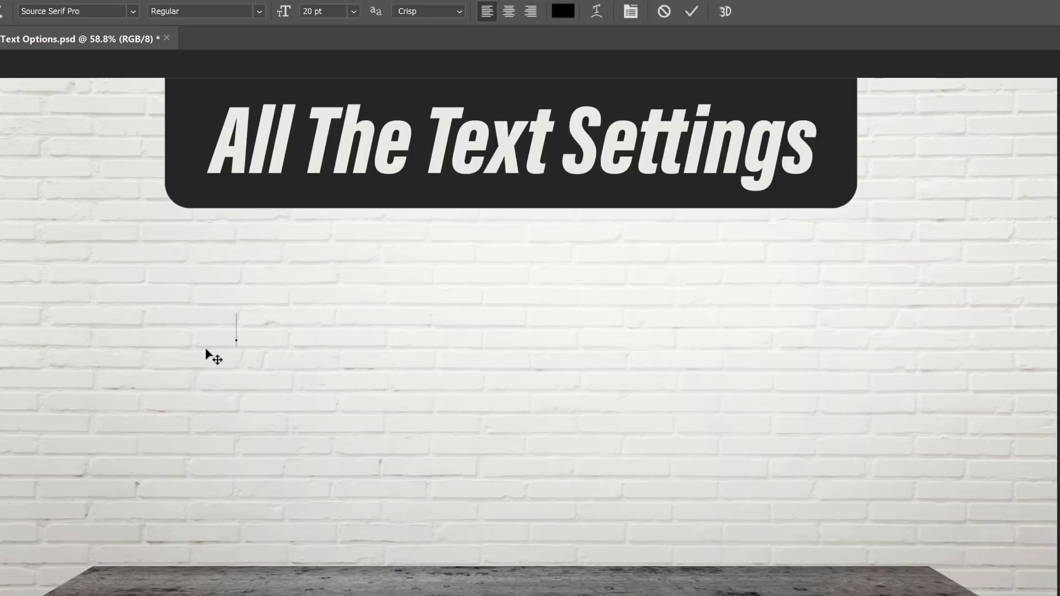
pyautogui.click(101, 7)
pyautogui.write('a')
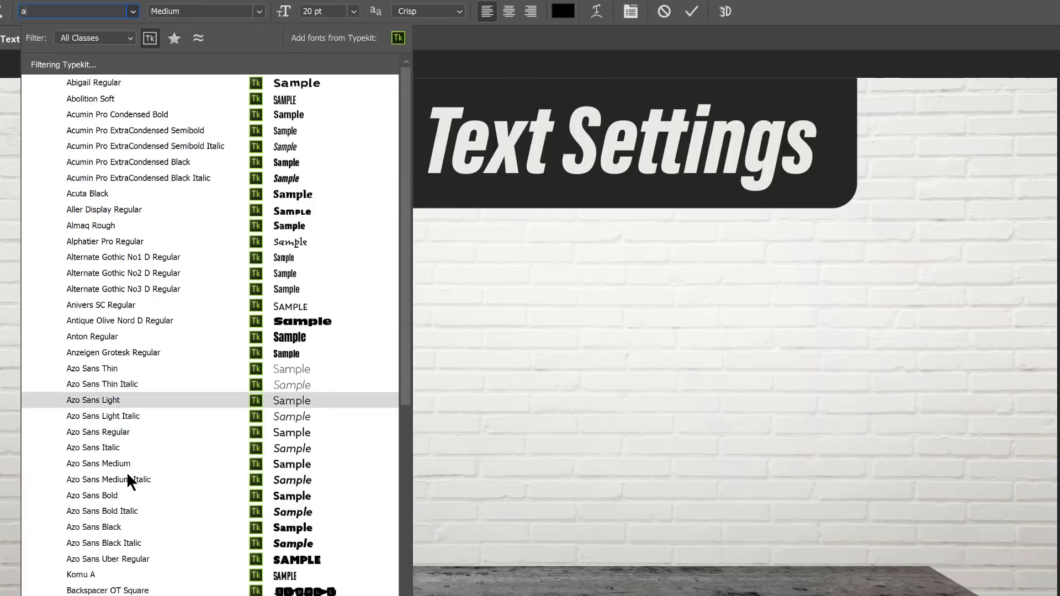
pyautogui.click(97, 495)
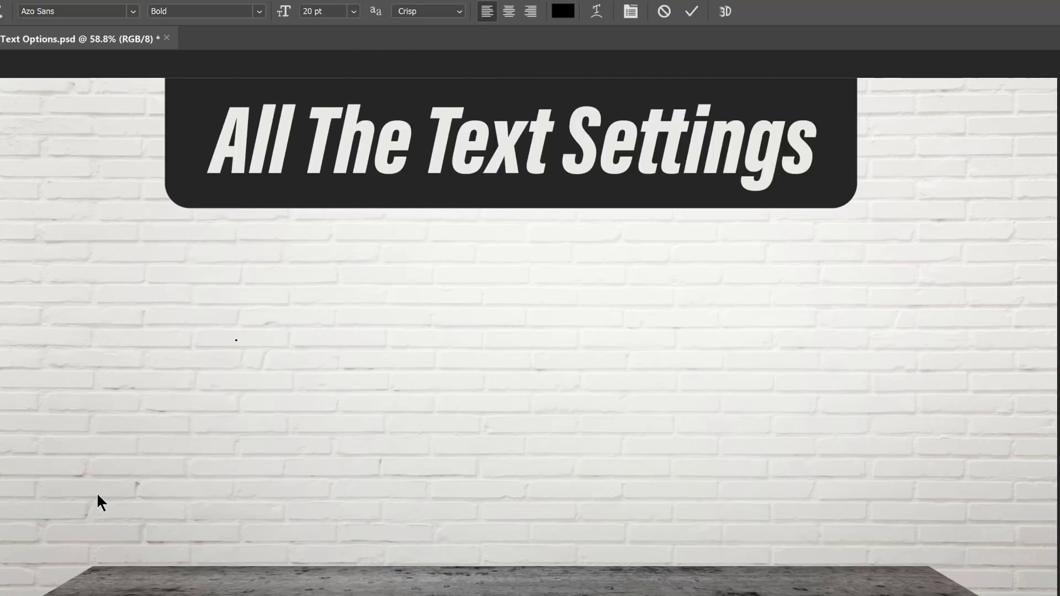
# Set the type size to 80 pt and enter ON on the first line and THETABLE on the second.
pyautogui.click(342, 11)
pyautogui.write('ON')
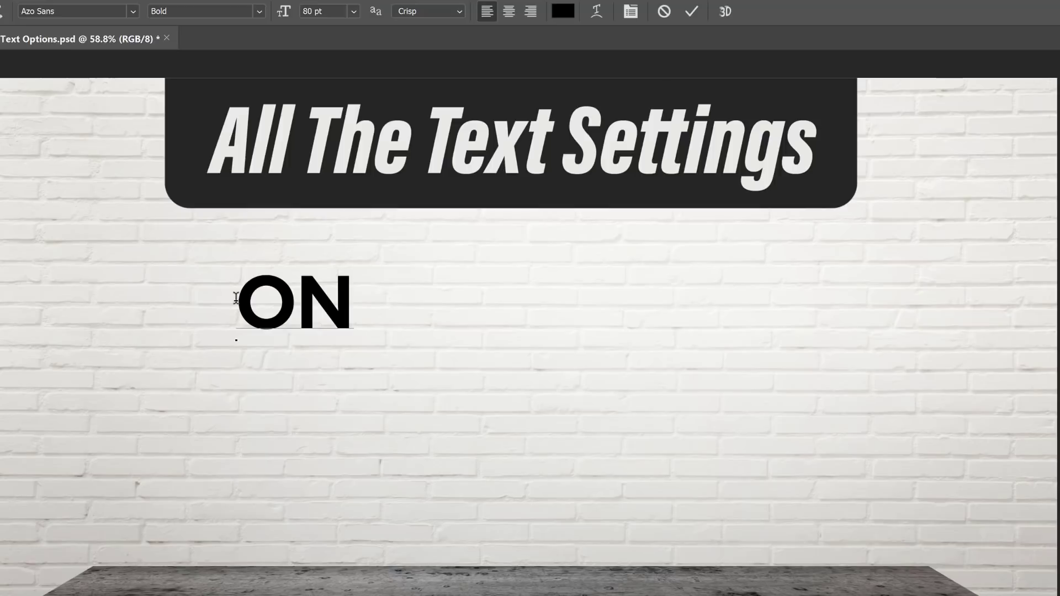
pyautogui.click(236, 298)
pyautogui.write('THE')
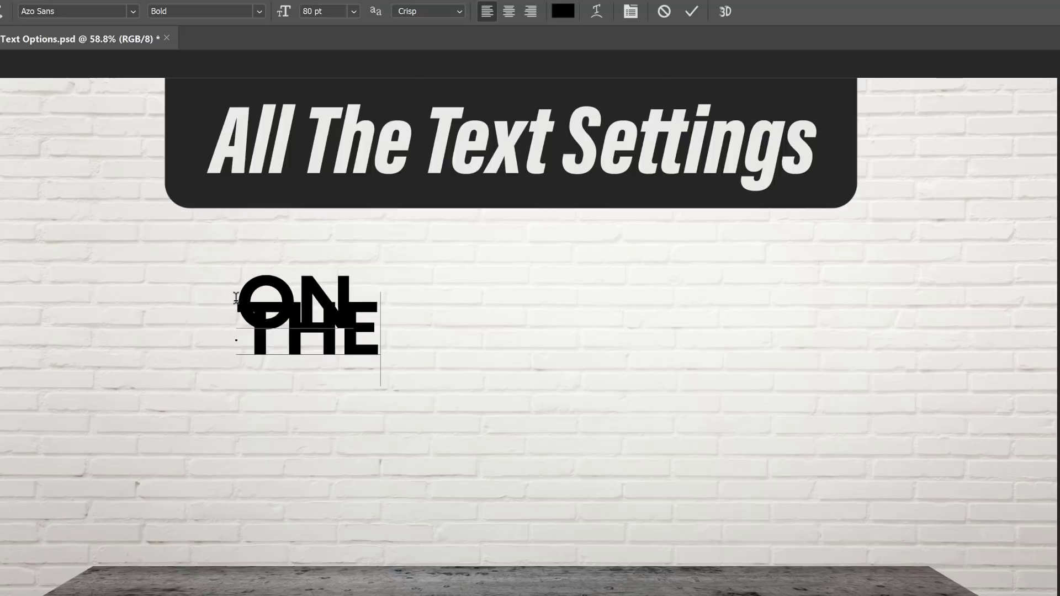
pyautogui.write('TABLE')
# Select both lines of text and set their leading to Auto in the character settings.
pyautogui.hotkey('ctrl', 'a')
pyautogui.hotkey('ctrl', 't')
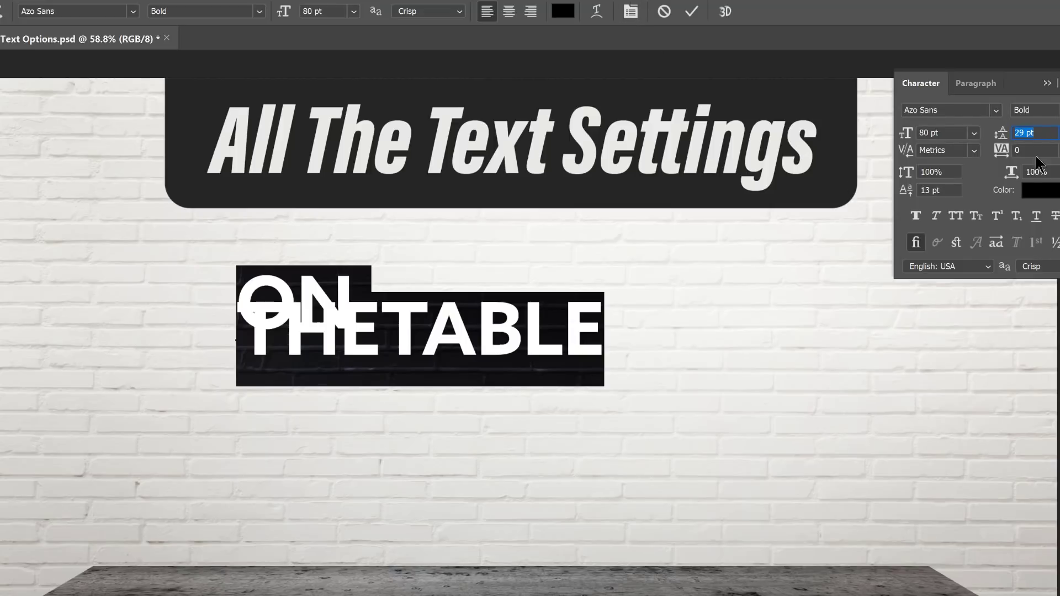
pyautogui.hotkey('alt', 'Down')
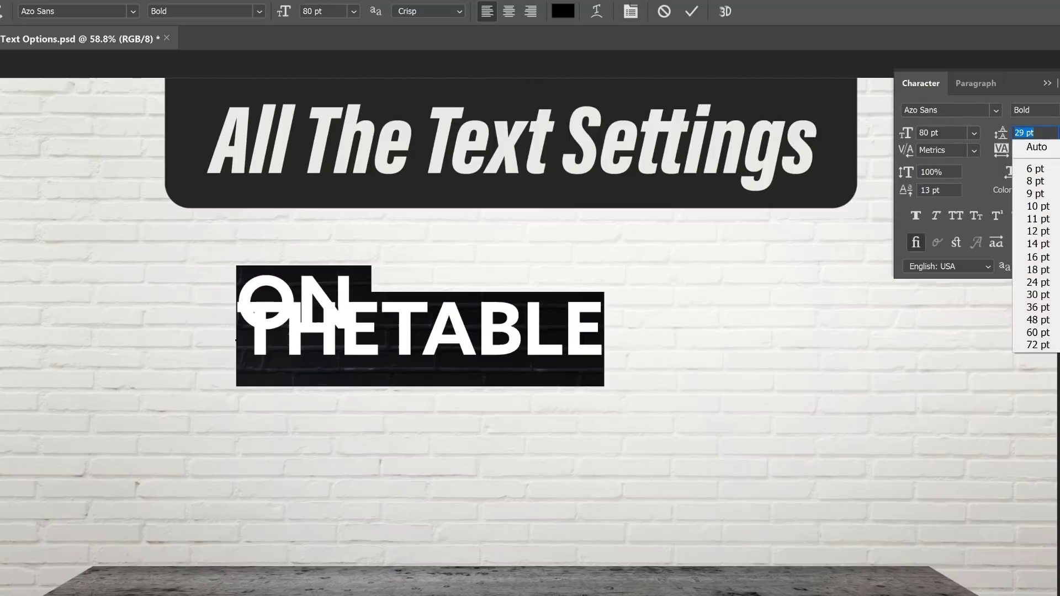
pyautogui.click(1056, 147)
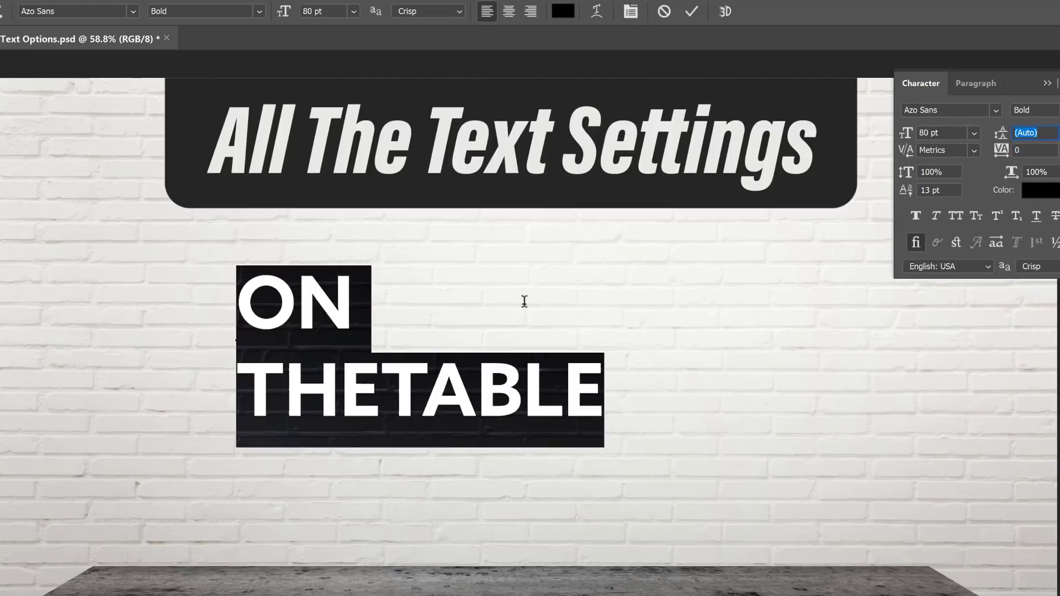
# Select the word ON and set its type size to 55 pt.
pyautogui.click(355, 337)
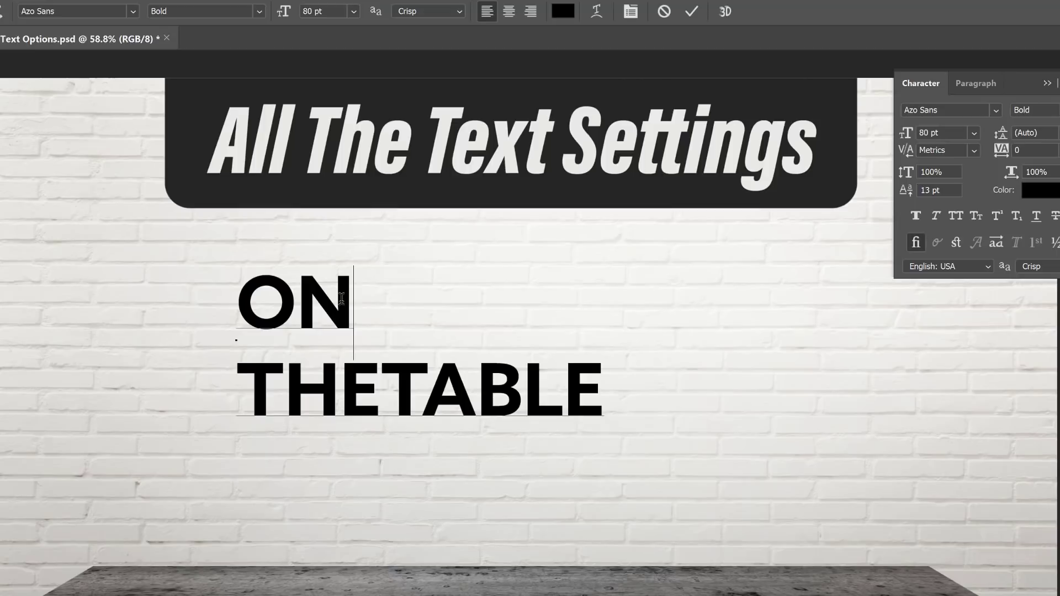
pyautogui.doubleClick(261, 297)
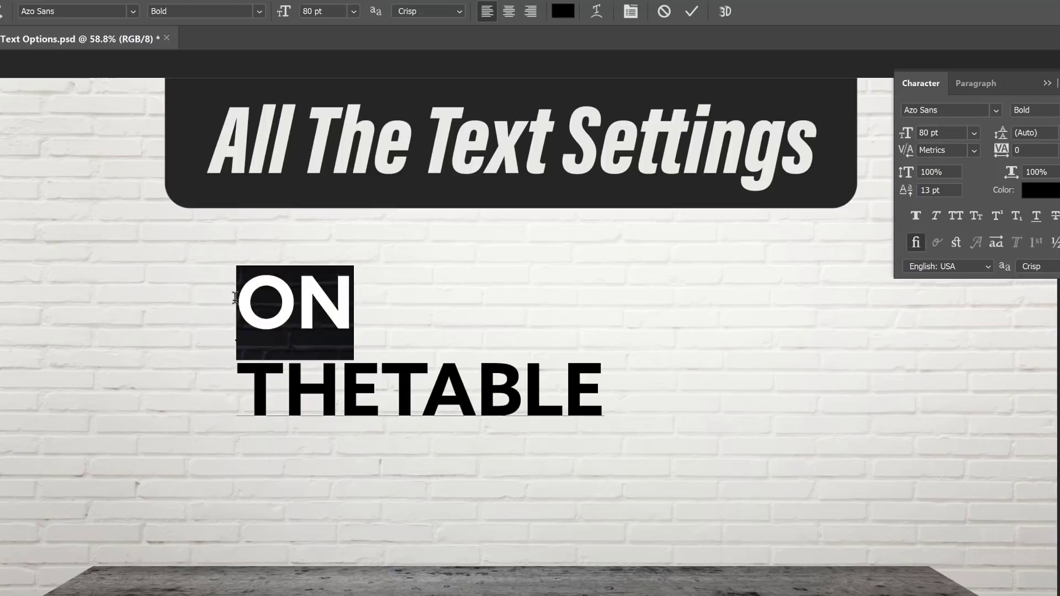
pyautogui.click(323, 11)
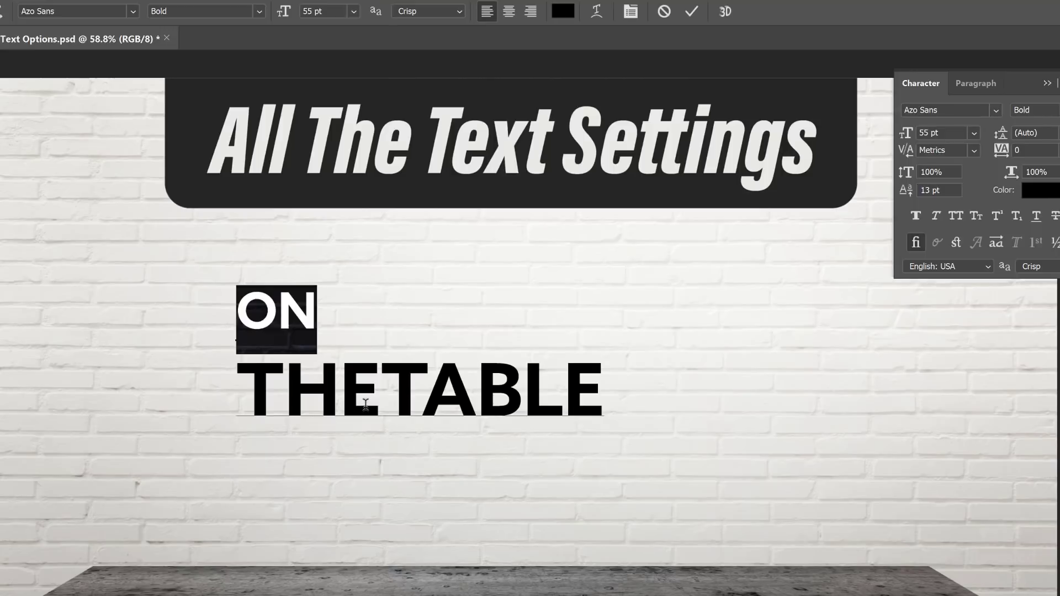
# Select the THETABLE line and adjust its leading to 65 pt so it sits close beneath ON.
pyautogui.click(300, 389)
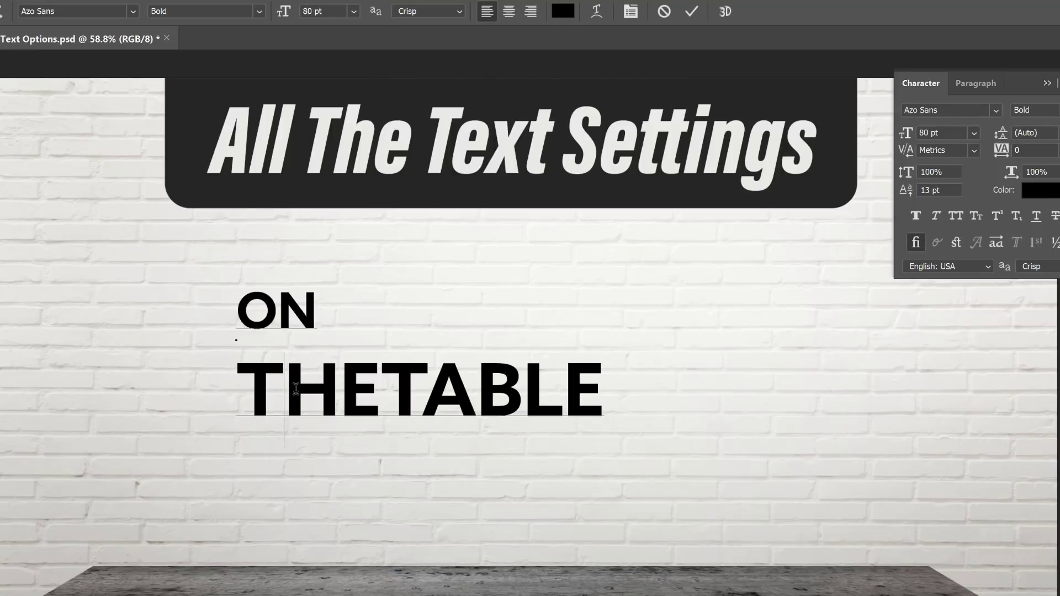
pyautogui.doubleClick(296, 390)
pyautogui.hotkey('alt', 'Up')
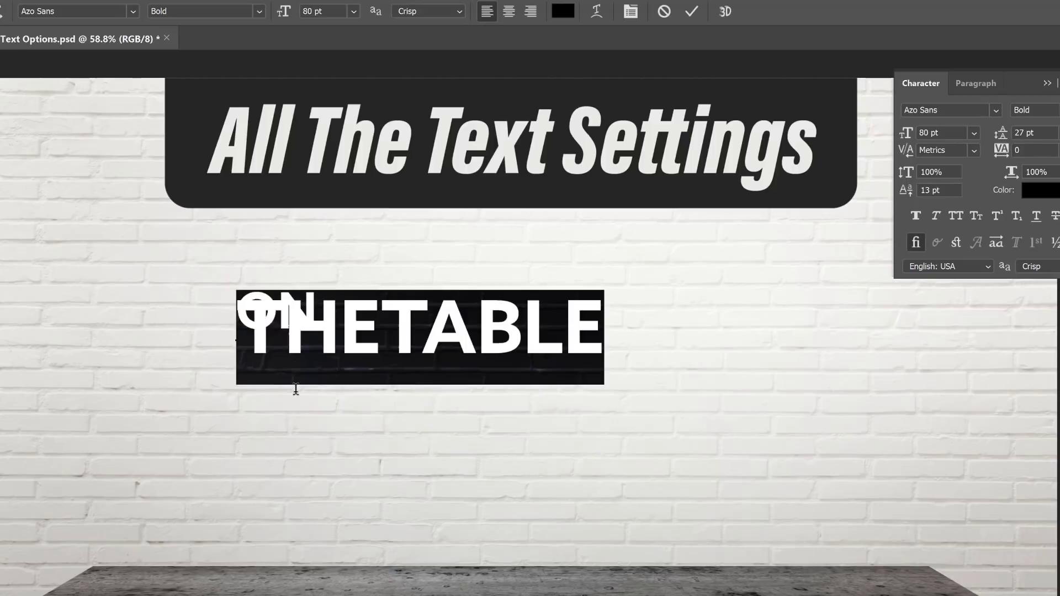
pyautogui.hotkey('alt', 'Down')
pyautogui.hotkey('alt', 'Down')
pyautogui.hotkey('alt', 'Down')
pyautogui.hotkey('alt', 'Down')
pyautogui.hotkey('alt', 'Down')
pyautogui.hotkey('alt', 'Down')
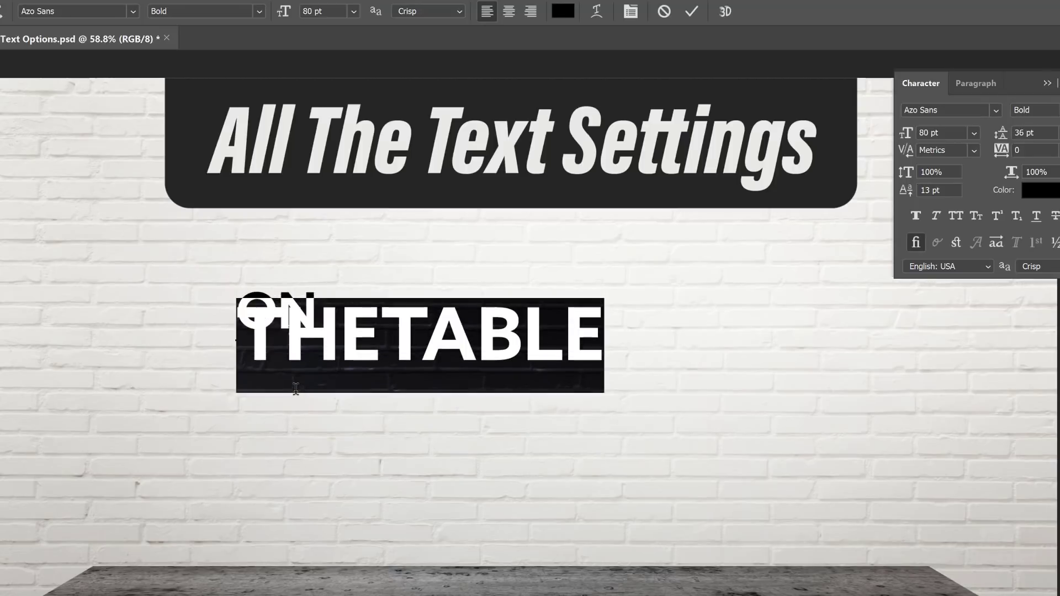
pyautogui.hotkey('alt', 'Down')
pyautogui.hotkey('alt', 'Down')
pyautogui.hotkey('alt', 'Down')
pyautogui.hotkey('alt', 'Down')
pyautogui.hotkey('alt', 'Down')
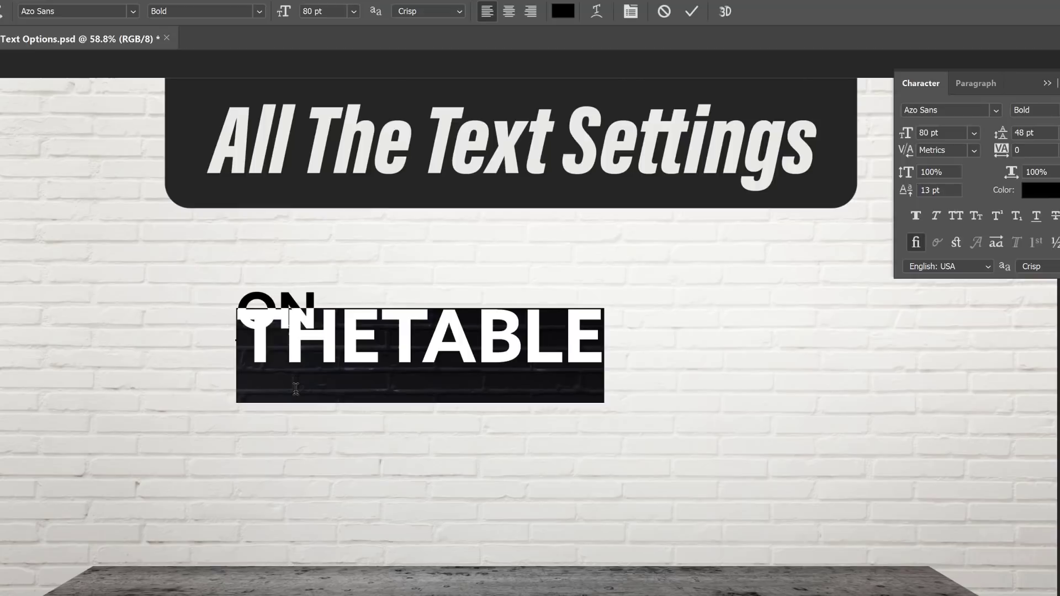
pyautogui.hotkey('alt', 'Down')
pyautogui.hotkey('alt', 'Down')
pyautogui.hotkey('alt', 'Down')
pyautogui.hotkey('alt', 'Down')
pyautogui.hotkey('alt', 'Down')
pyautogui.hotkey('alt', 'Down')
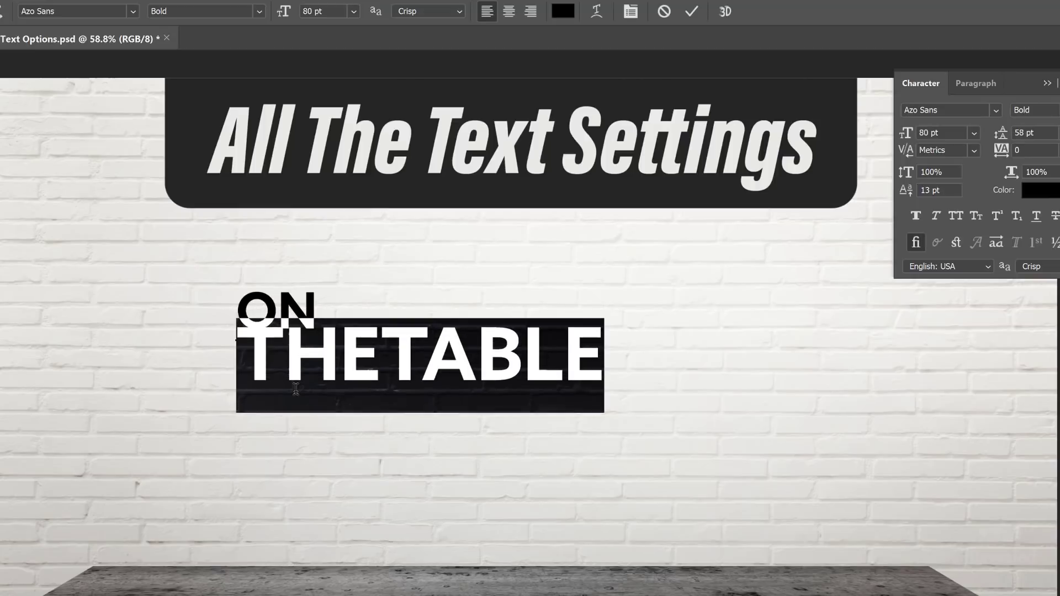
pyautogui.hotkey('alt', 'Down')
pyautogui.hotkey('alt', 'Down')
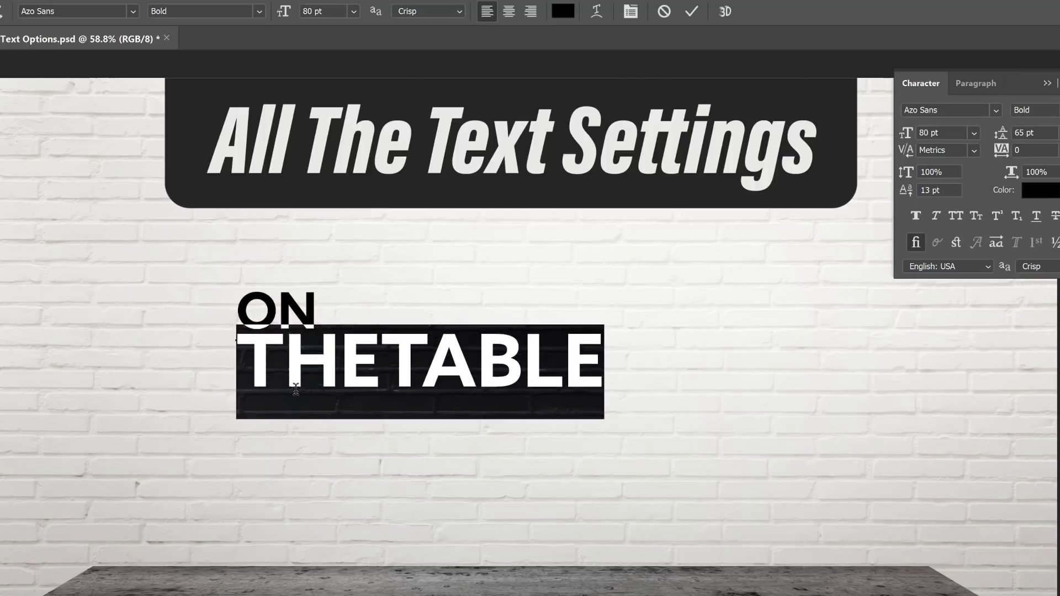
# Select only the letters TABLE in the second line and set their type size to 144 pt.
pyautogui.click(296, 390)
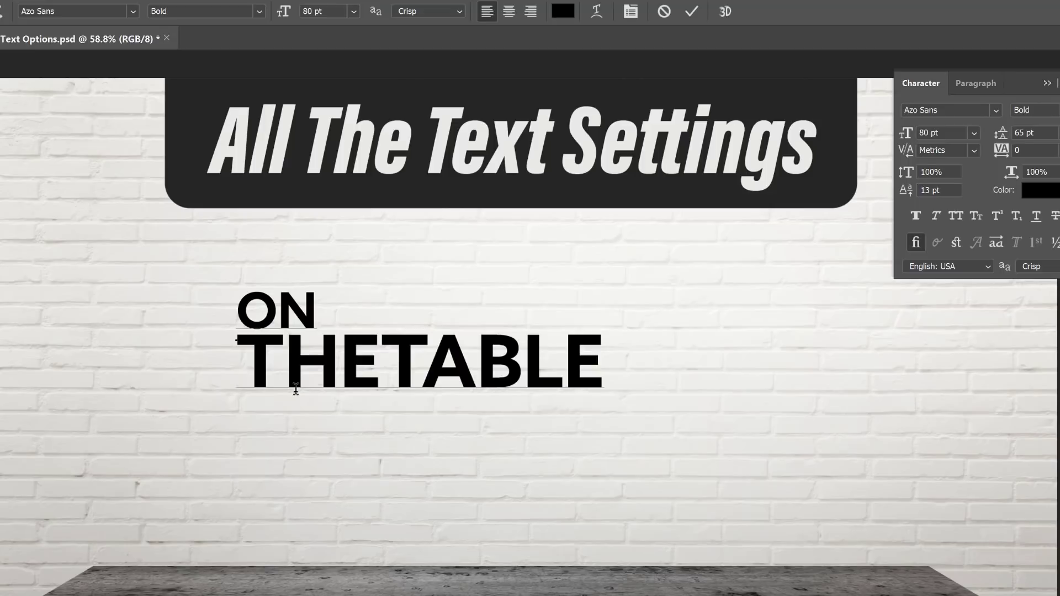
pyautogui.hotkey('shift', 'Right')
pyautogui.hotkey('shift', 'Right')
pyautogui.hotkey('shift', 'Right')
pyautogui.hotkey('shift', 'Right')
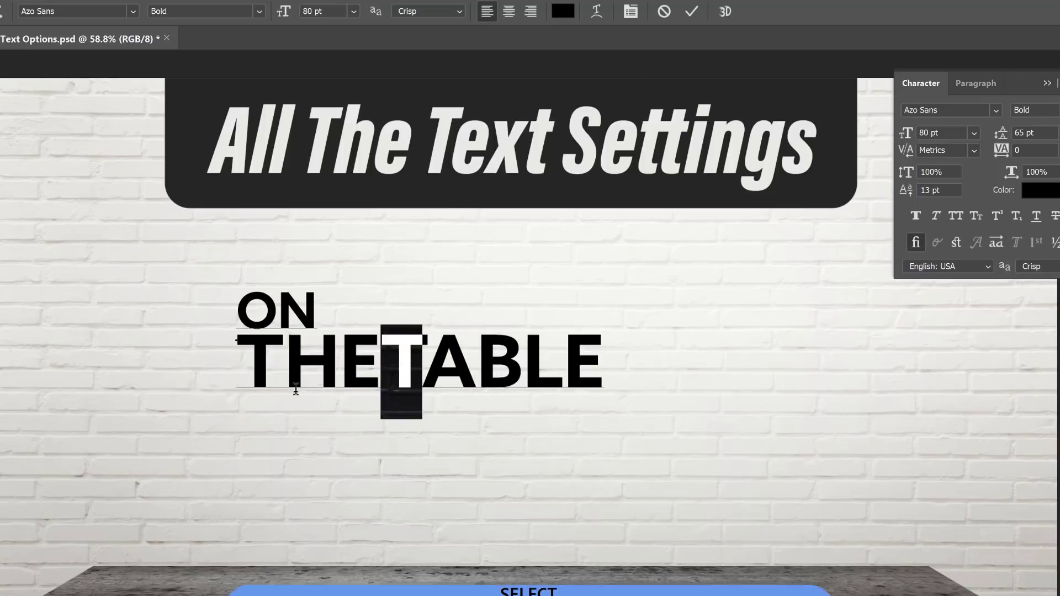
pyautogui.hotkey('shift', 'Left')
pyautogui.hotkey('shift', 'Left')
pyautogui.hotkey('shift', 'Left')
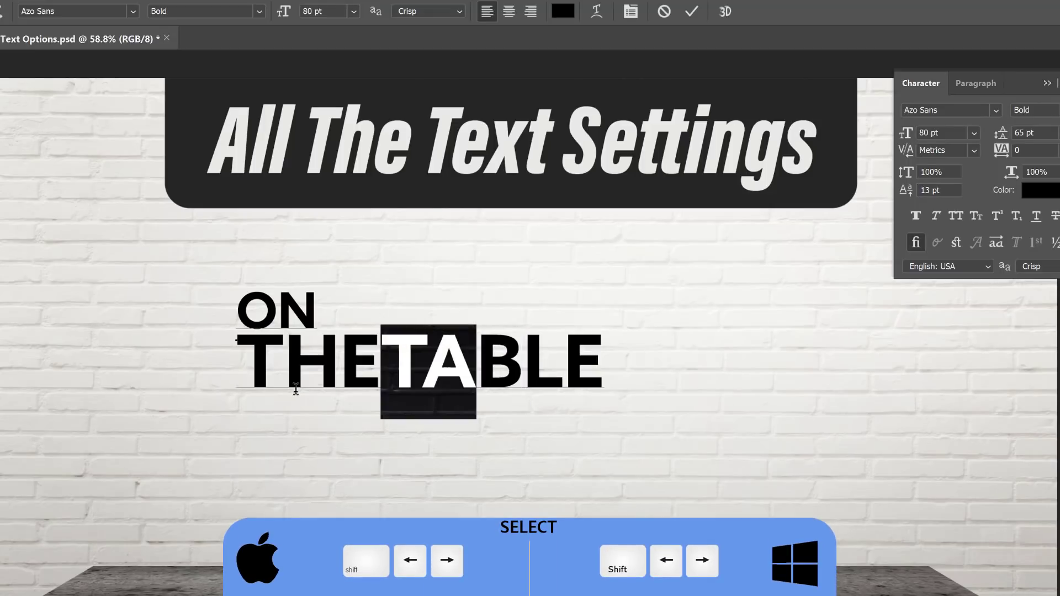
pyautogui.hotkey('shift', 'Right')
pyautogui.hotkey('shift', 'Right')
pyautogui.hotkey('shift', 'Right')
pyautogui.hotkey('shift', 'Right')
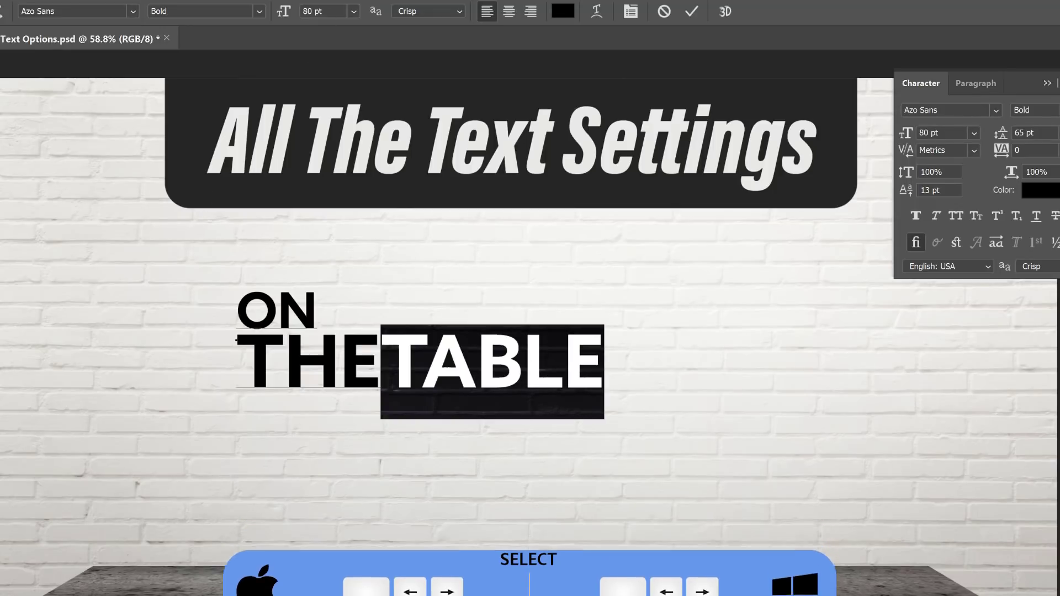
pyautogui.click(285, 12)
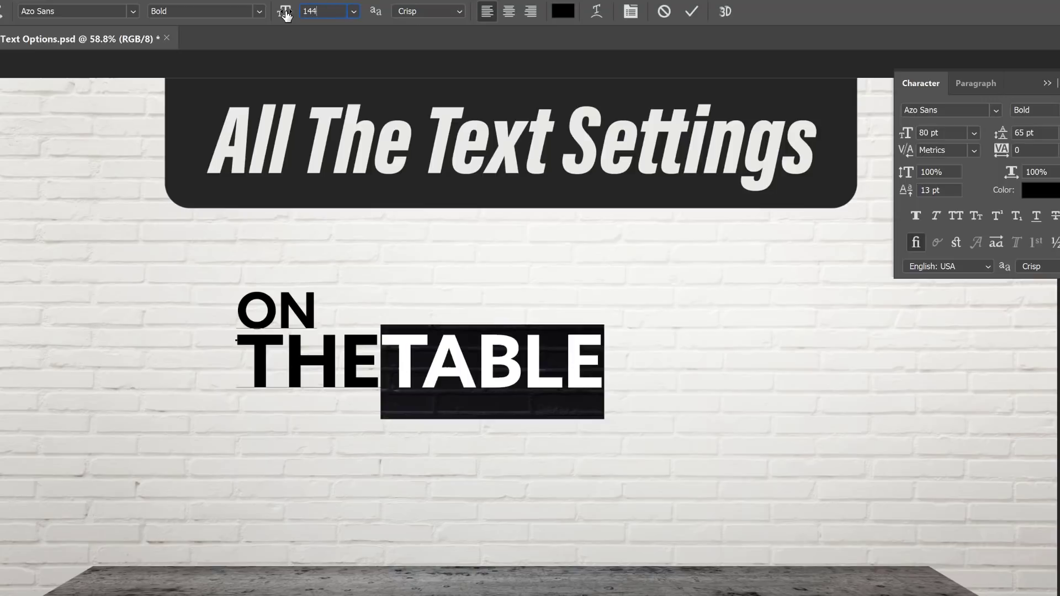
pyautogui.press('Return')
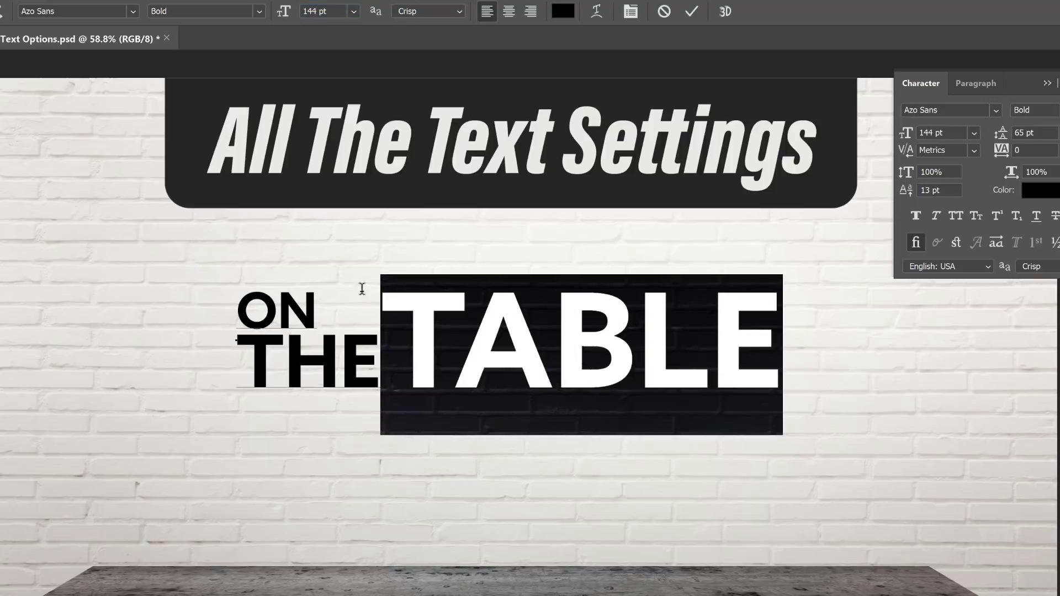
# Tighten the kerning between THE and the large TABLE to -360.
pyautogui.click(378, 303)
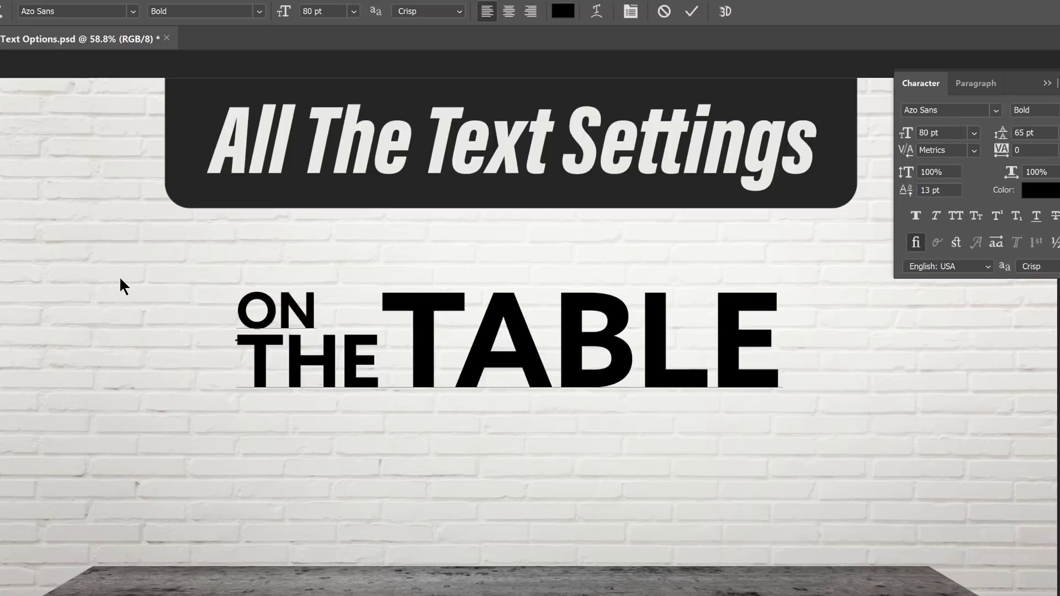
pyautogui.hotkey('alt', 'Left')
pyautogui.hotkey('alt', 'Left')
pyautogui.hotkey('alt', 'Left')
pyautogui.hotkey('alt', 'Left')
pyautogui.hotkey('alt', 'Left')
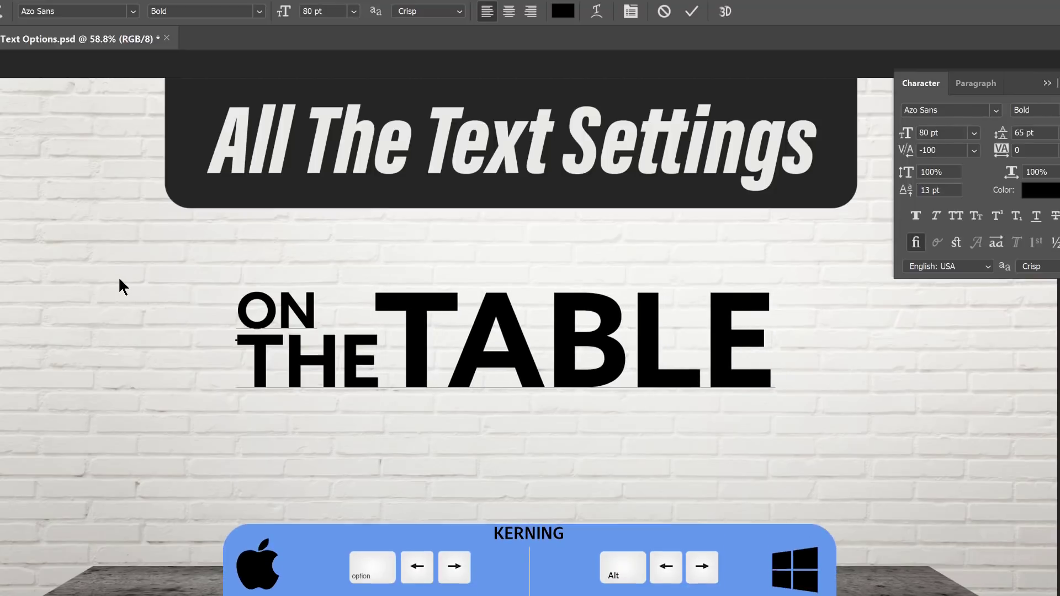
pyautogui.hotkey('alt', 'Left')
pyautogui.hotkey('alt', 'Left')
pyautogui.hotkey('alt', 'Left')
pyautogui.hotkey('alt', 'Left')
pyautogui.hotkey('alt', 'Left')
pyautogui.hotkey('alt', 'Left')
pyautogui.hotkey('alt', 'Left')
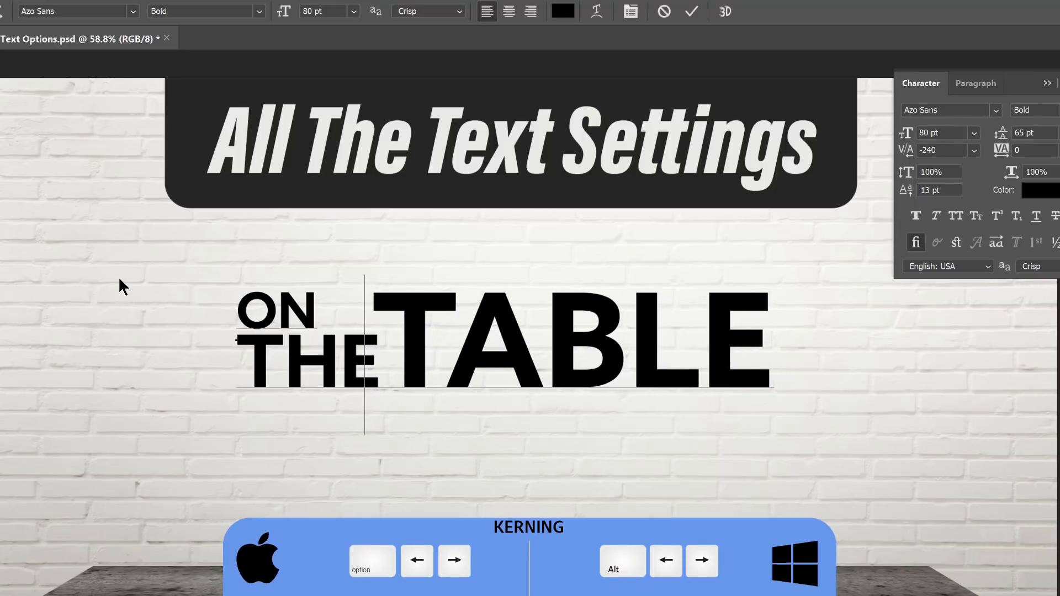
pyautogui.hotkey('alt', 'Left')
pyautogui.hotkey('alt', 'Left')
pyautogui.hotkey('alt', 'Left')
pyautogui.hotkey('alt', 'Left')
pyautogui.hotkey('alt', 'Left')
pyautogui.hotkey('alt', 'Left')
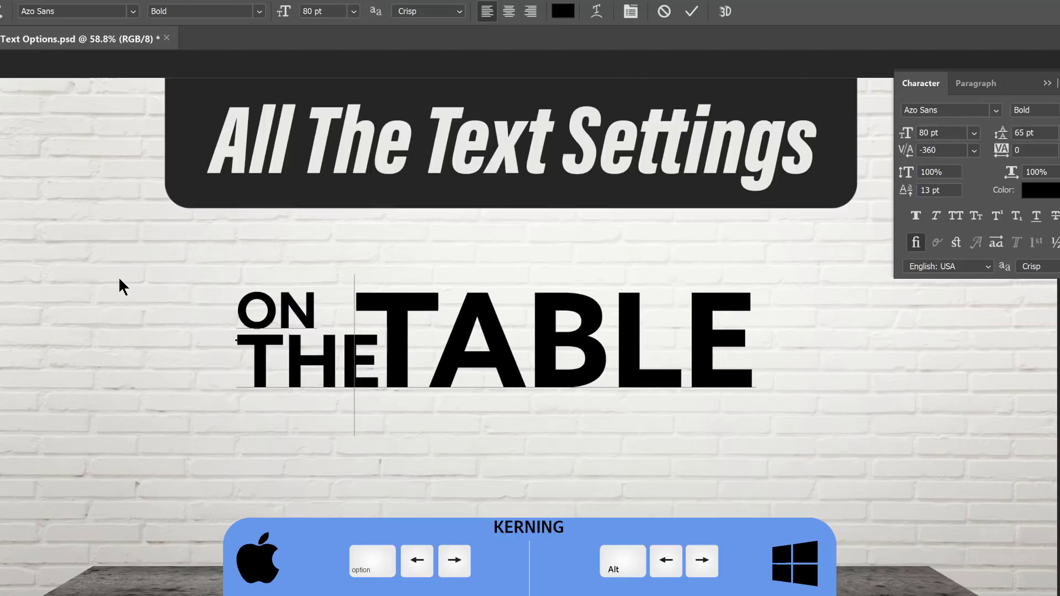
# Tighten the kerning between the letters of THE, using -40 between the T and the H.
pyautogui.press('Left')
pyautogui.hotkey('alt', 'Left')
pyautogui.hotkey('alt', 'Left')
pyautogui.hotkey('alt', 'Left')
pyautogui.press('Left')
pyautogui.hotkey('alt', 'Left')
pyautogui.hotkey('alt', 'Left')
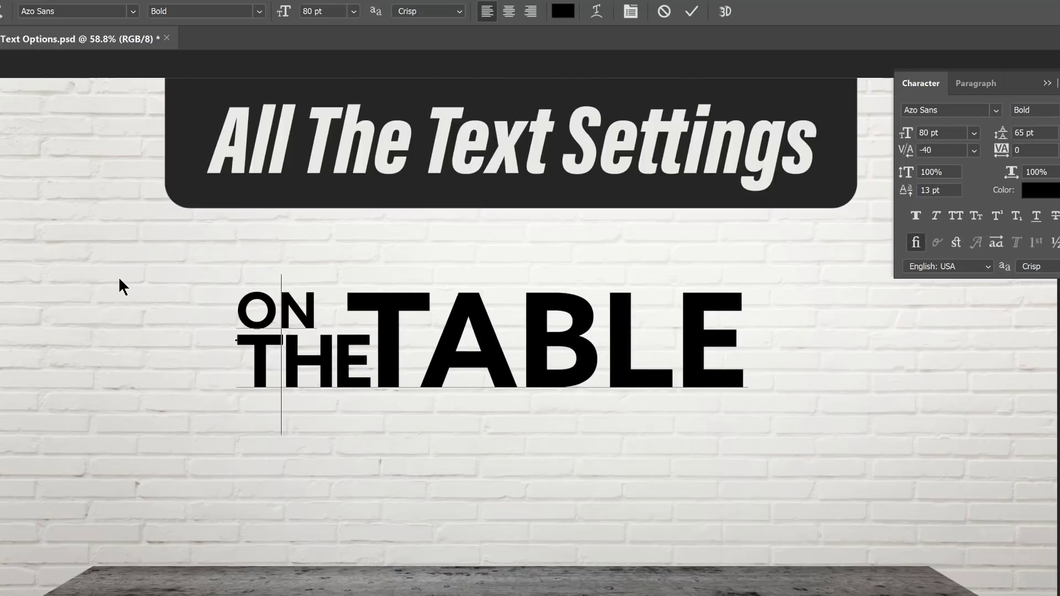
# Select the final E of TABLE and set its type size to 80 pt.
pyautogui.press('Right')
pyautogui.press('Right')
pyautogui.press('Right')
pyautogui.press('Right')
pyautogui.press('Right')
pyautogui.press('Right')
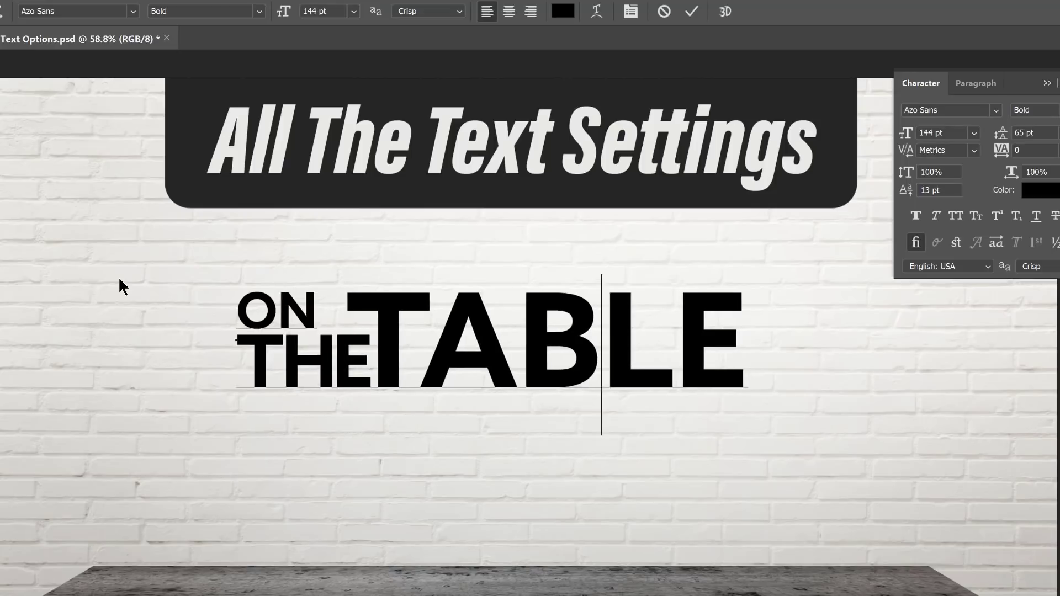
pyautogui.hotkey('shift', 'Right')
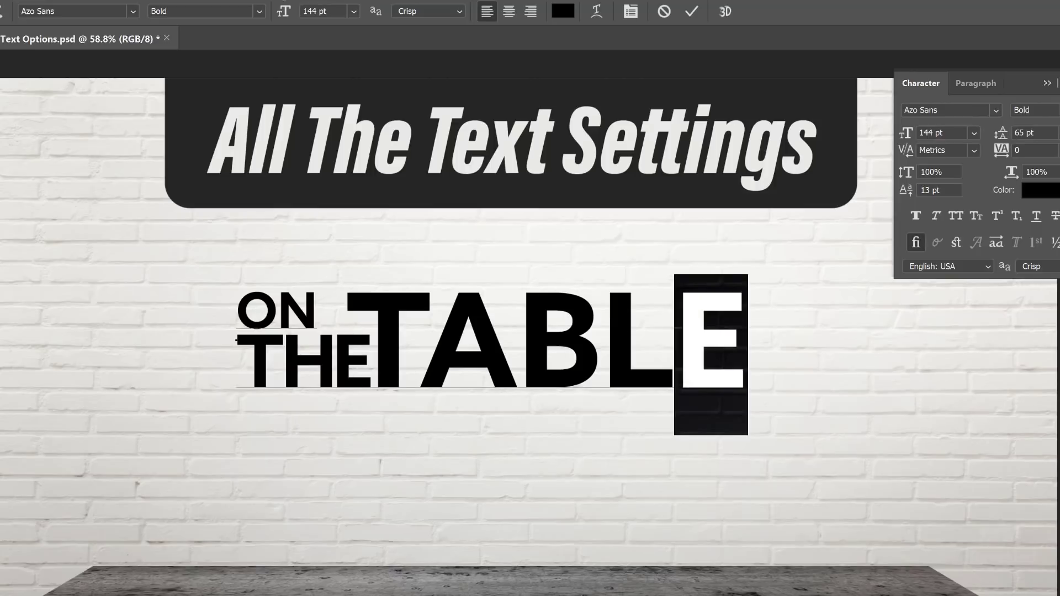
pyautogui.click(284, 11)
pyautogui.write('80')
pyautogui.press('Return')
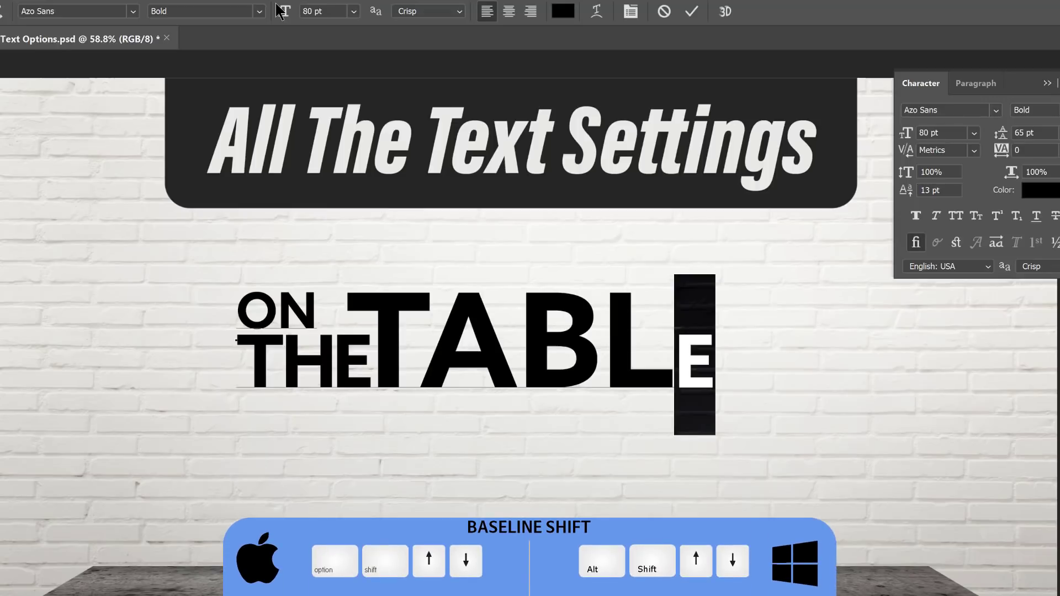
# Raise the baseline shift of the small final E in TABLE to 46 pt.
pyautogui.hotkey('alt', 'shift', 'Up')
pyautogui.hotkey('alt', 'shift', 'Up')
pyautogui.hotkey('alt', 'shift', 'Up')
pyautogui.hotkey('alt', 'shift', 'Up')
pyautogui.hotkey('alt', 'shift', 'Up')
pyautogui.hotkey('alt', 'shift', 'Up')
pyautogui.hotkey('alt', 'shift', 'Up')
pyautogui.hotkey('alt', 'shift', 'Up')
pyautogui.hotkey('alt', 'shift', 'Up')
pyautogui.hotkey('alt', 'shift', 'Up')
pyautogui.hotkey('alt', 'shift', 'Up')
pyautogui.hotkey('alt', 'shift', 'Up')
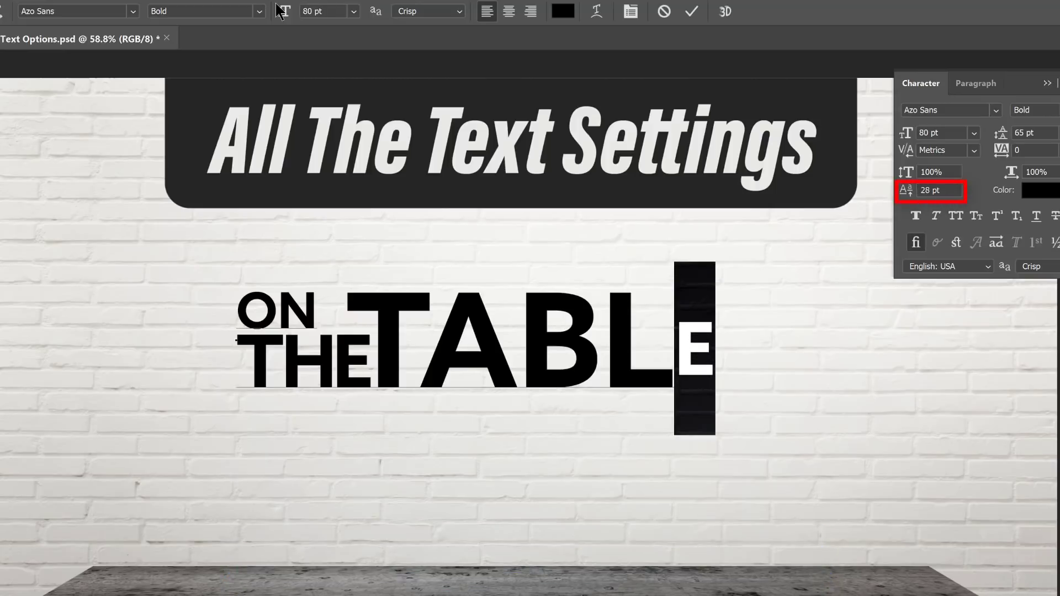
pyautogui.hotkey('alt', 'shift', 'Up')
pyautogui.hotkey('alt', 'shift', 'Up')
pyautogui.hotkey('alt', 'shift', 'Up')
pyautogui.hotkey('alt', 'shift', 'Up')
pyautogui.hotkey('alt', 'shift', 'Up')
pyautogui.hotkey('alt', 'shift', 'Up')
pyautogui.hotkey('alt', 'shift', 'Up')
pyautogui.hotkey('alt', 'shift', 'Up')
pyautogui.hotkey('alt', 'shift', 'Up')
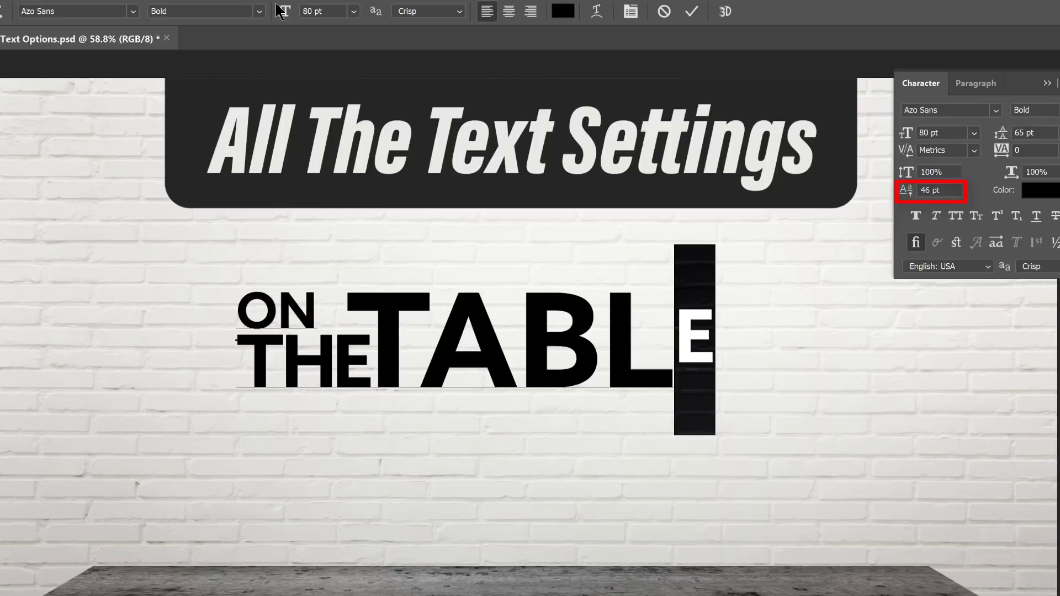
# Tighten the kerning between the large L and the small E to -320 so the E tucks over the L.
pyautogui.press('Left')
pyautogui.hotkey('alt', 'Left')
pyautogui.hotkey('alt', 'Left')
pyautogui.hotkey('alt', 'Left')
pyautogui.hotkey('alt', 'Left')
pyautogui.hotkey('alt', 'Left')
pyautogui.hotkey('alt', 'Left')
pyautogui.hotkey('alt', 'Left')
pyautogui.hotkey('alt', 'Left')
pyautogui.hotkey('alt', 'Left')
pyautogui.hotkey('alt', 'Left')
pyautogui.hotkey('alt', 'Left')
pyautogui.hotkey('alt', 'Left')
pyautogui.hotkey('alt', 'Left')
pyautogui.hotkey('alt', 'Left')
pyautogui.hotkey('alt', 'Left')
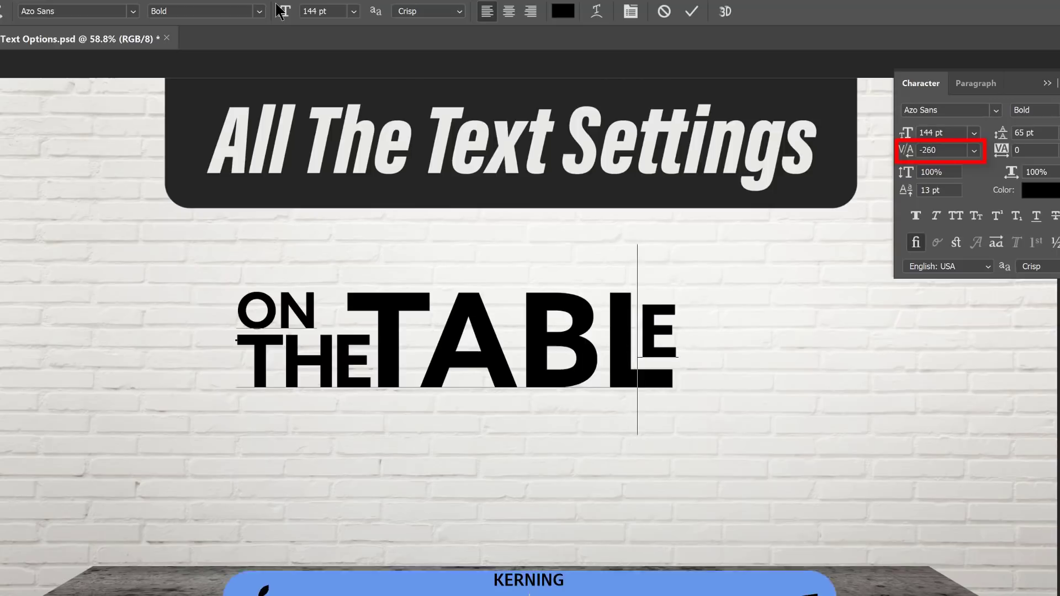
pyautogui.hotkey('alt', 'Left')
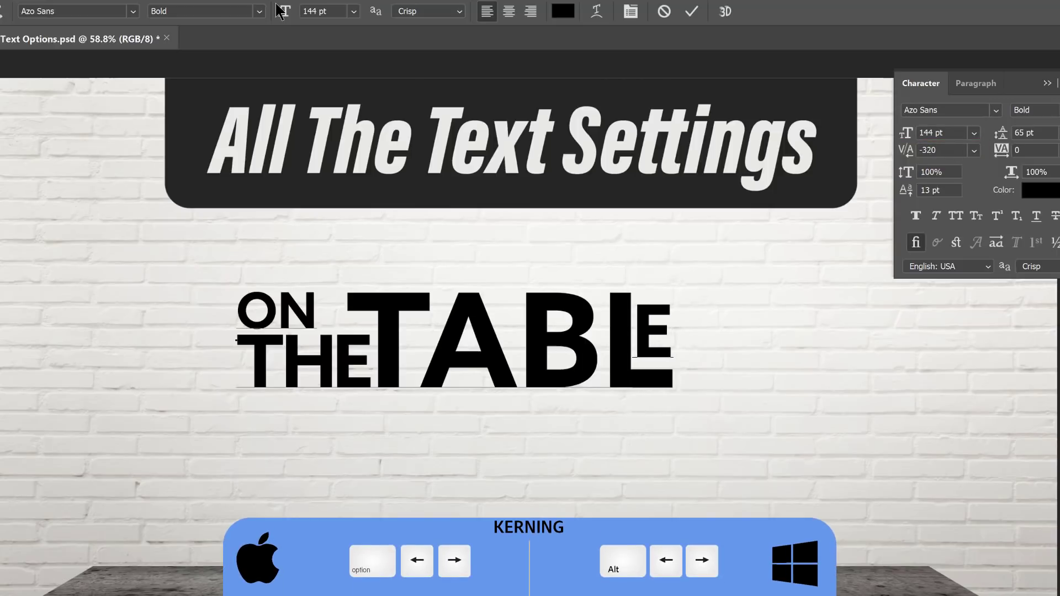
# Lower the baseline shift of the final E to 38 pt so it sits closer to the foot of the L.
pyautogui.hotkey('shift', 'Right')
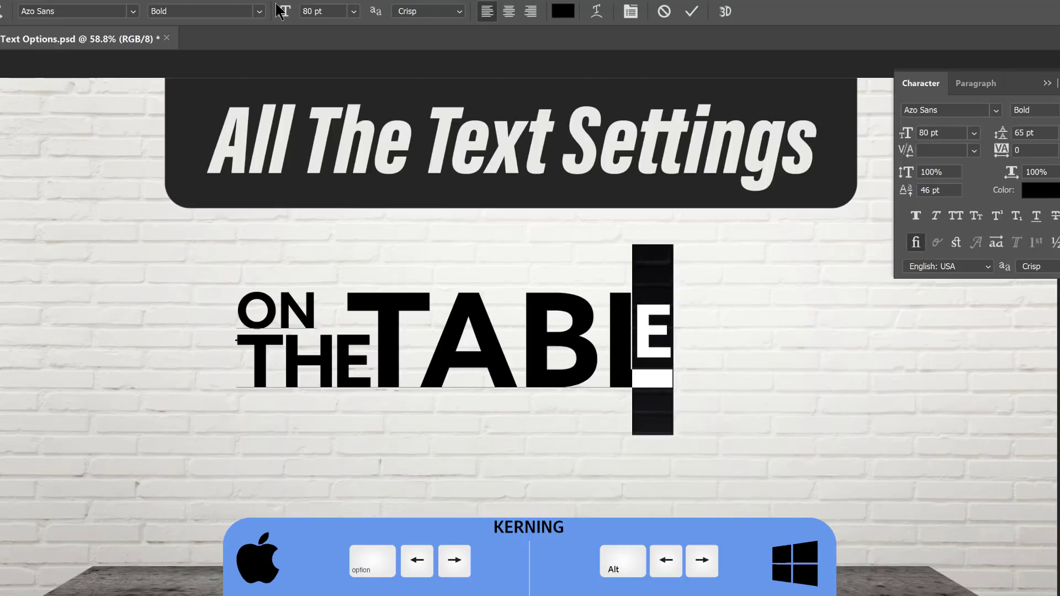
pyautogui.hotkey('alt', 'shift', 'Down')
pyautogui.hotkey('alt', 'shift', 'Down')
pyautogui.hotkey('alt', 'shift', 'Down')
pyautogui.hotkey('alt', 'shift', 'Down')
pyautogui.hotkey('alt', 'shift', 'Down')
pyautogui.hotkey('alt', 'shift', 'Down')
pyautogui.hotkey('alt', 'shift', 'Down')
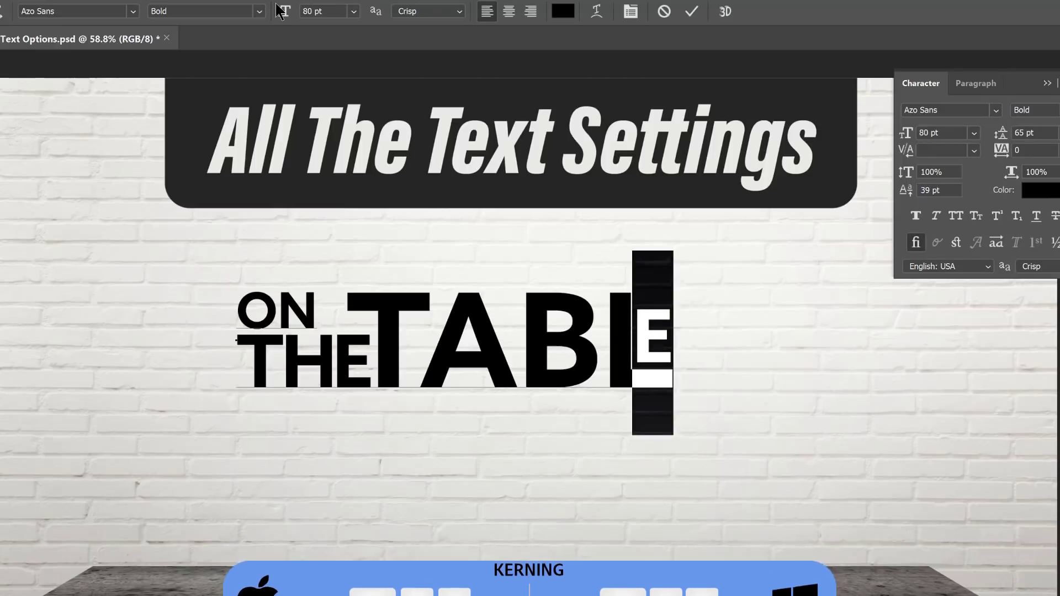
pyautogui.press('Right')
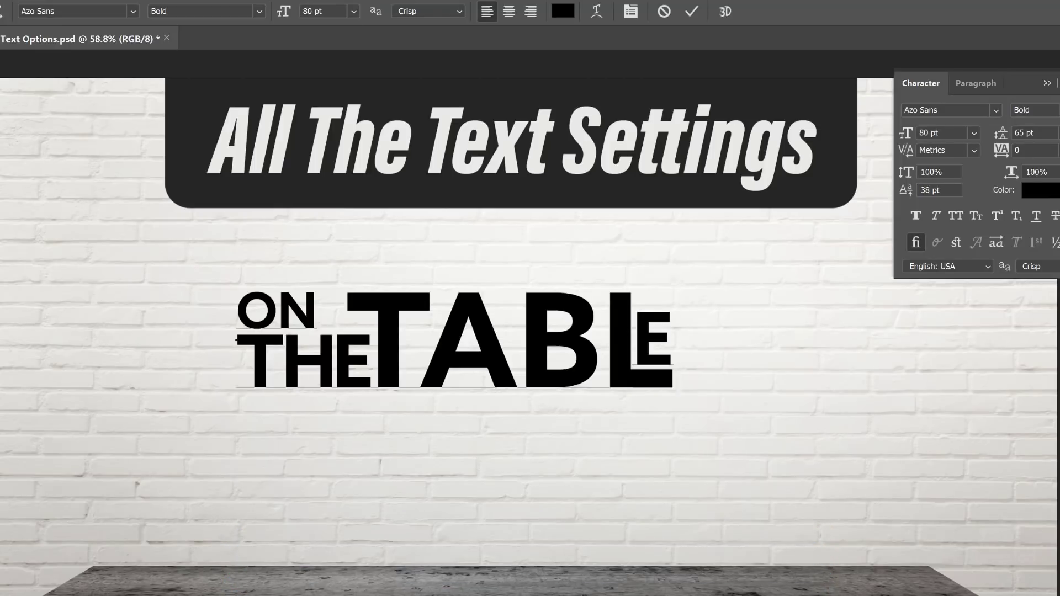
# Commit the text edits and move the ON THE TABLE text to the middle of the brick wall.
pyautogui.hotkey('ctrl', 'Return')
pyautogui.press('v')
pyautogui.moveTo(407, 360); pyautogui.dragTo(476, 370)
pyautogui.click(842, 487)
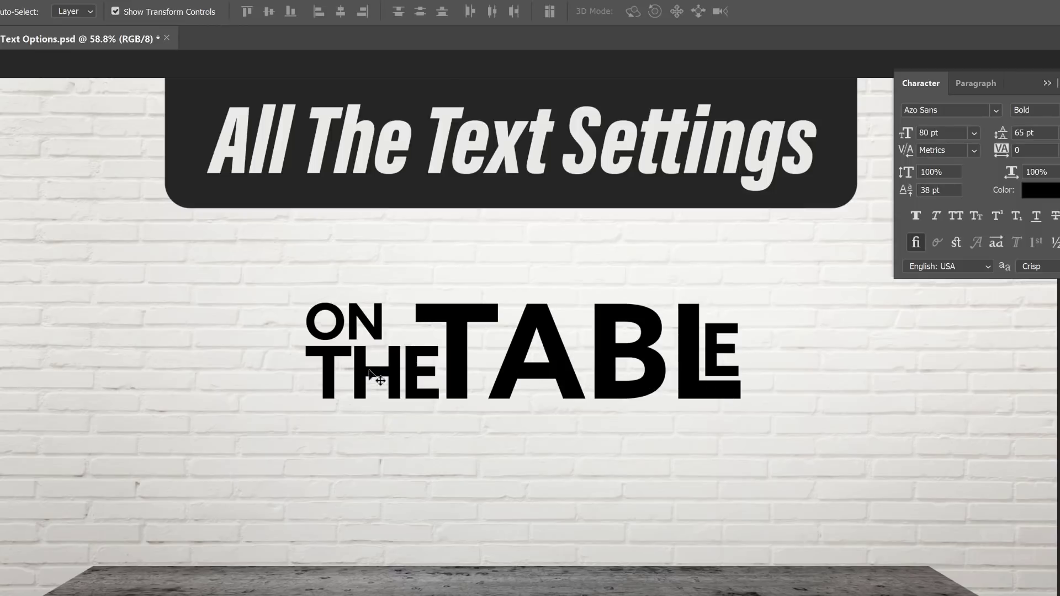
pyautogui.moveTo(632, 384); pyautogui.dragTo(652, 392)
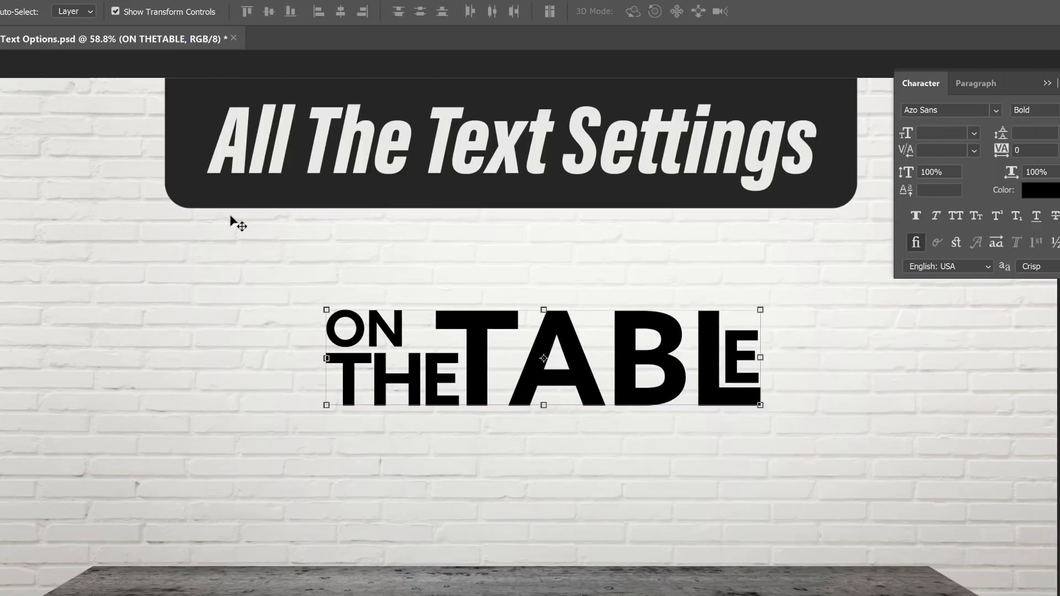
# Examine the size, leading, kerning and baseline shift of the letters in ON, THE and TABLE, including the B and the final E.
pyautogui.press('t')
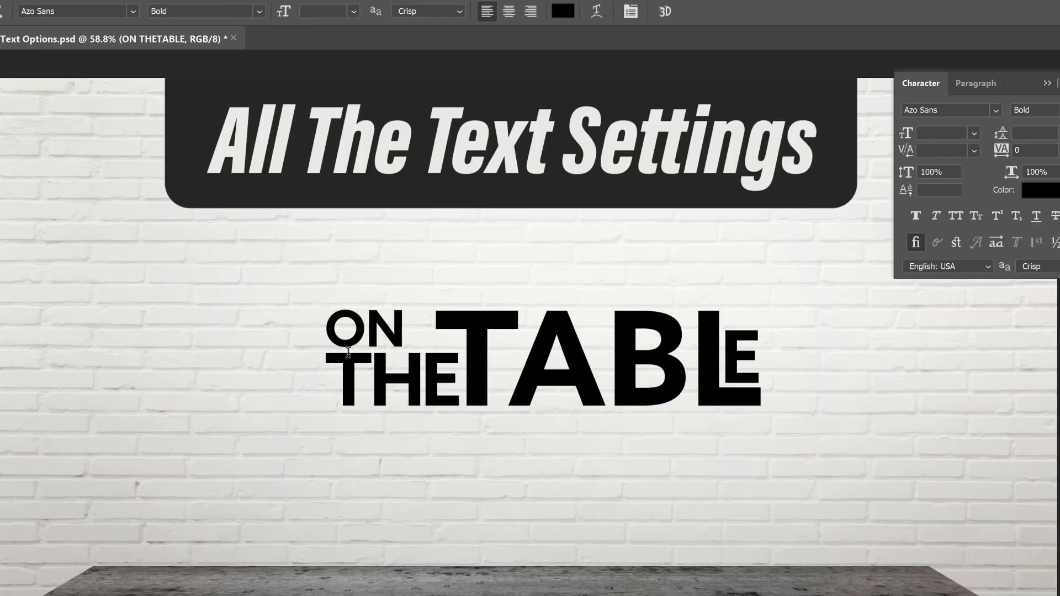
pyautogui.click(375, 331)
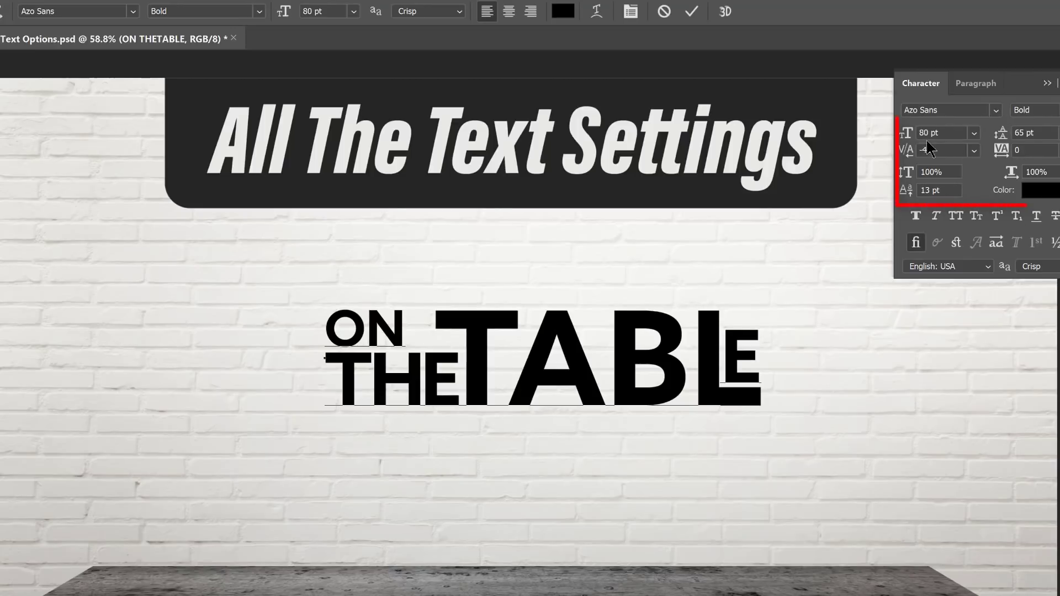
pyautogui.click(350, 330)
pyautogui.press('Left')
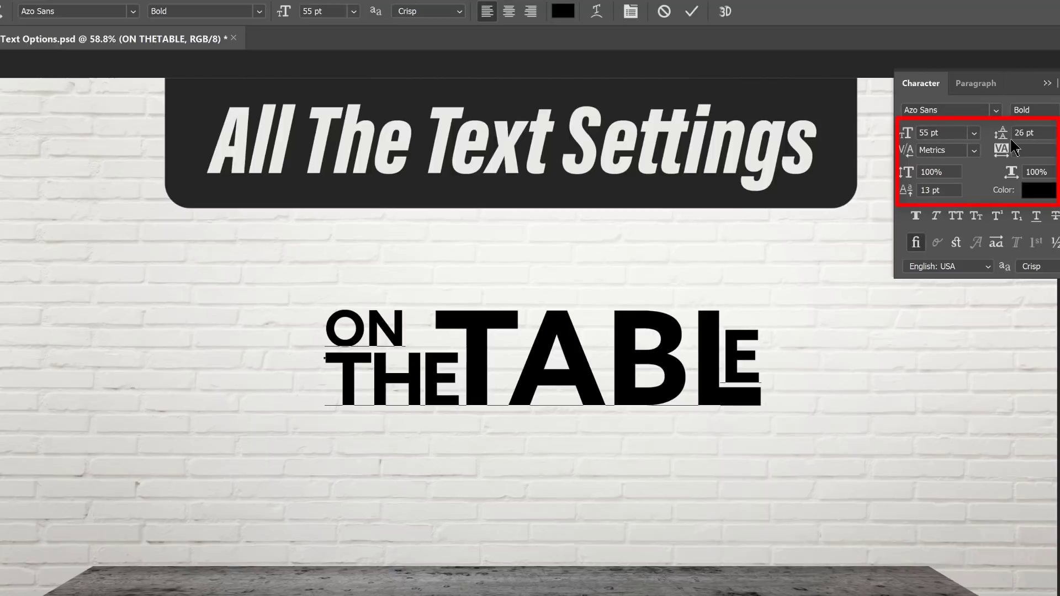
pyautogui.click(395, 394)
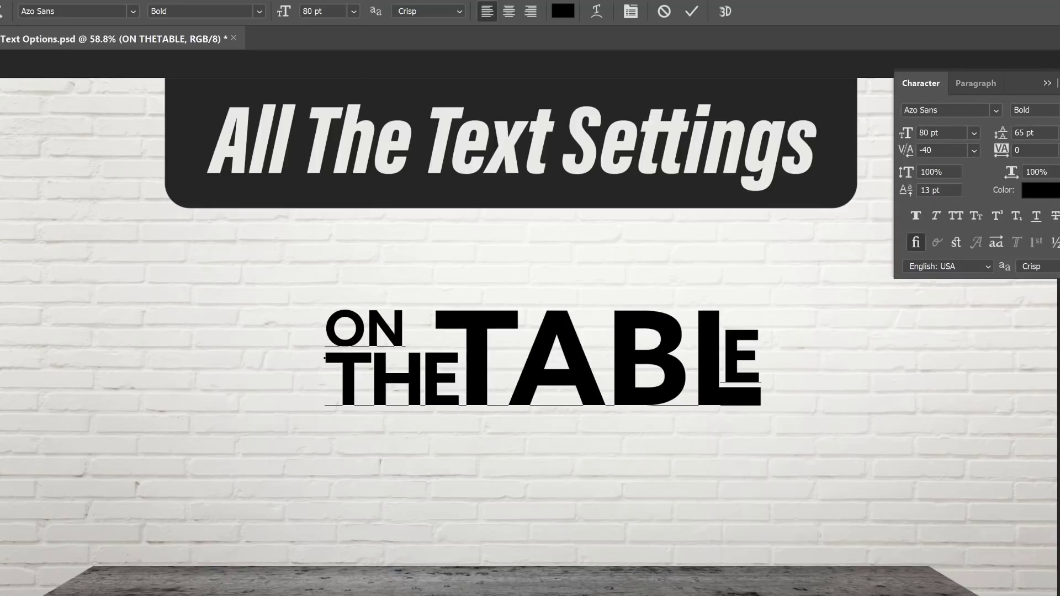
pyautogui.click(564, 351)
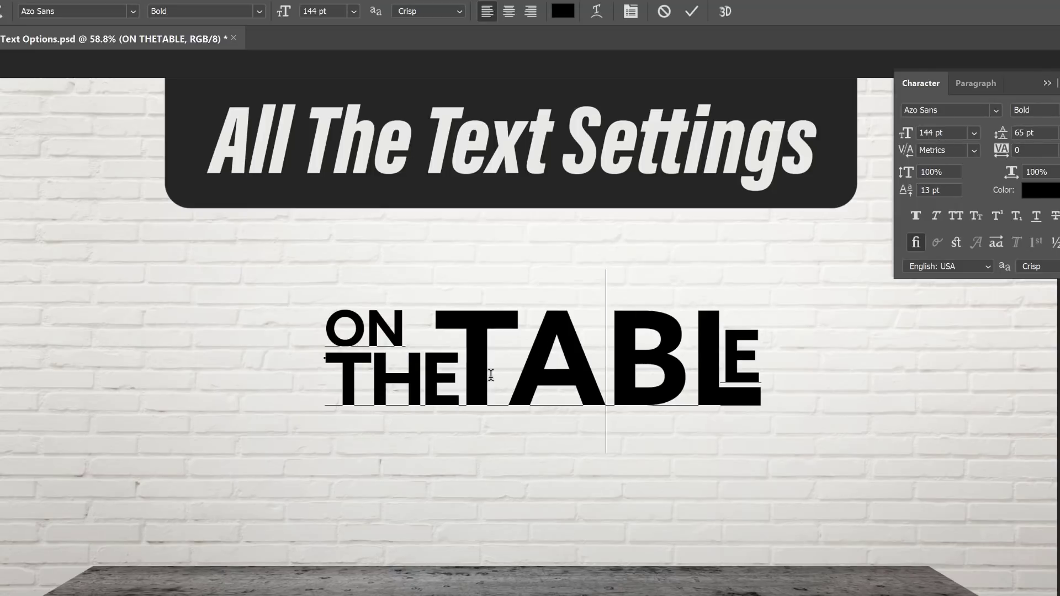
pyautogui.keyDown('shift'); pyautogui.click(669, 353); pyautogui.keyUp('shift')
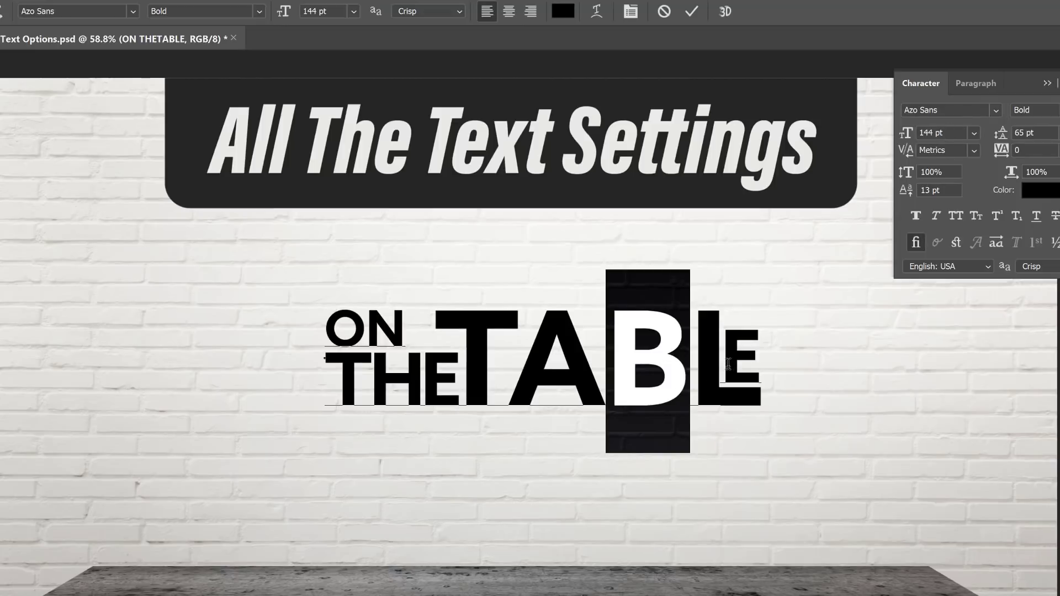
pyautogui.moveTo(728, 363); pyautogui.dragTo(751, 362)
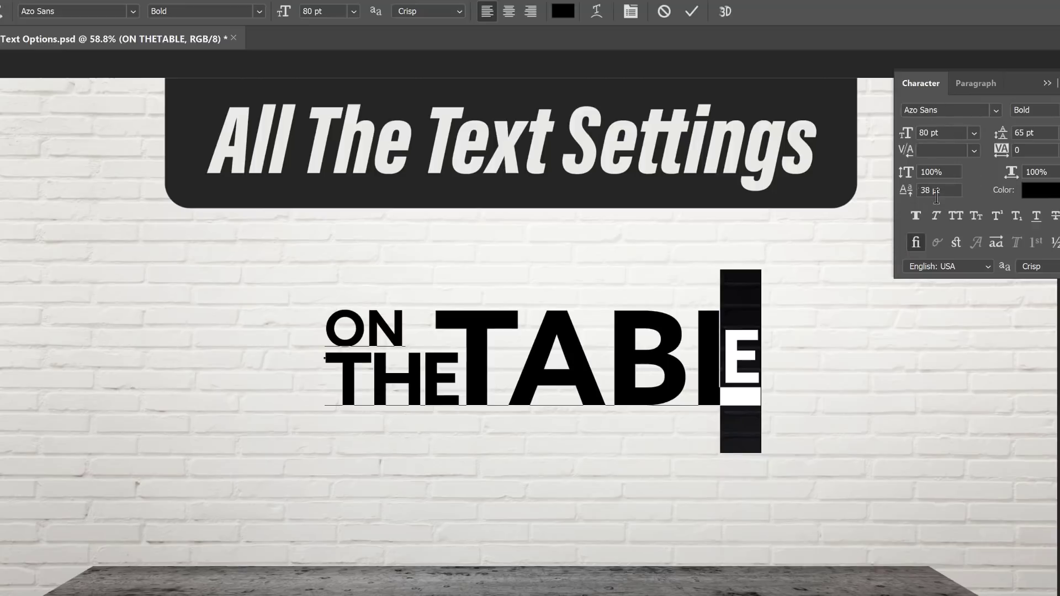
pyautogui.click(766, 343)
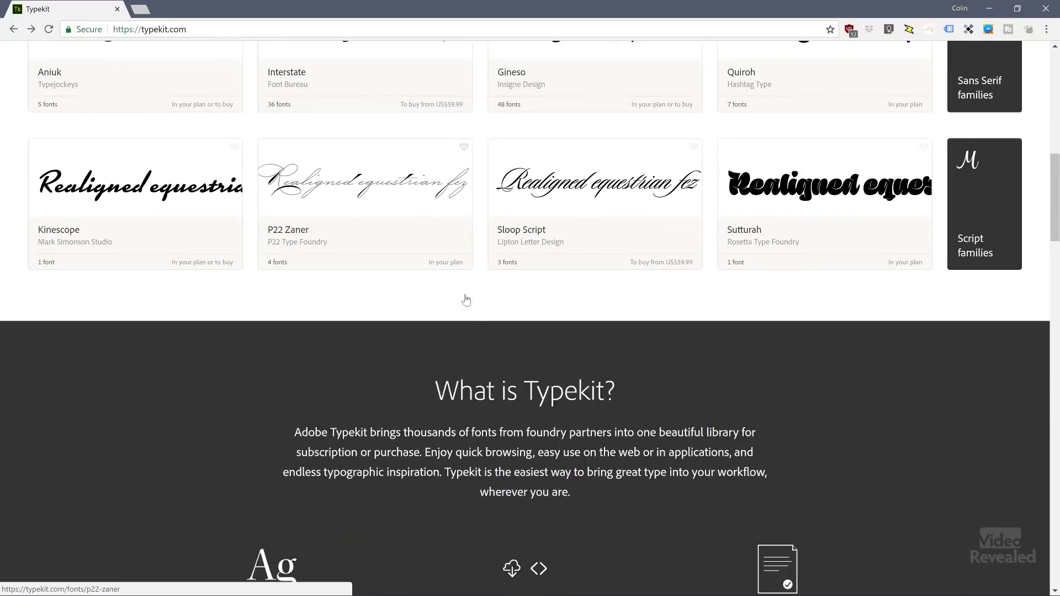
# Switch to the Adobe Typekit website in the browser and view the style categories and font search on its home page.
pyautogui.scroll(11, 465, 295)
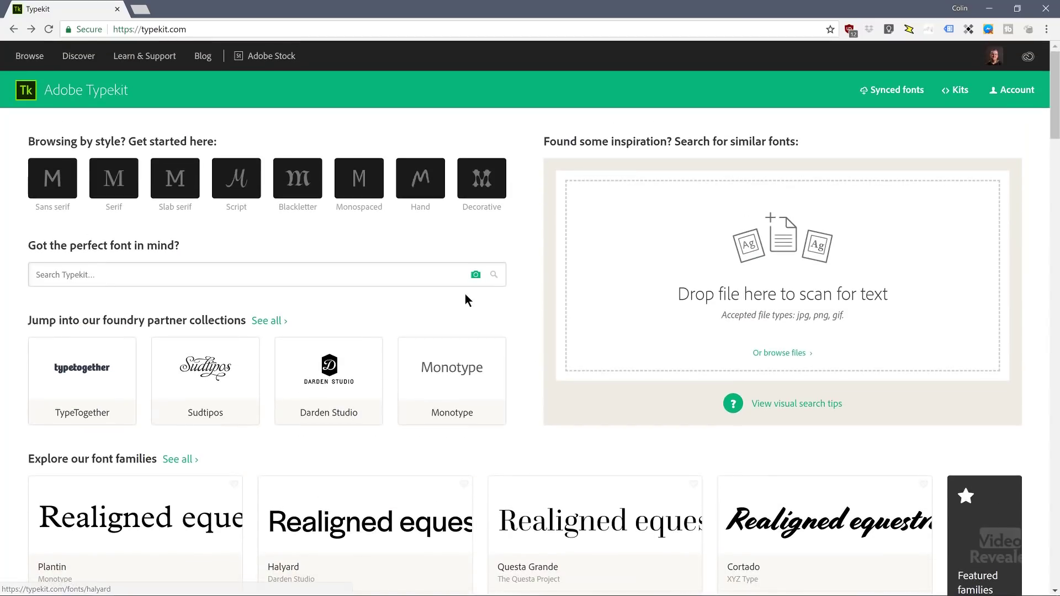